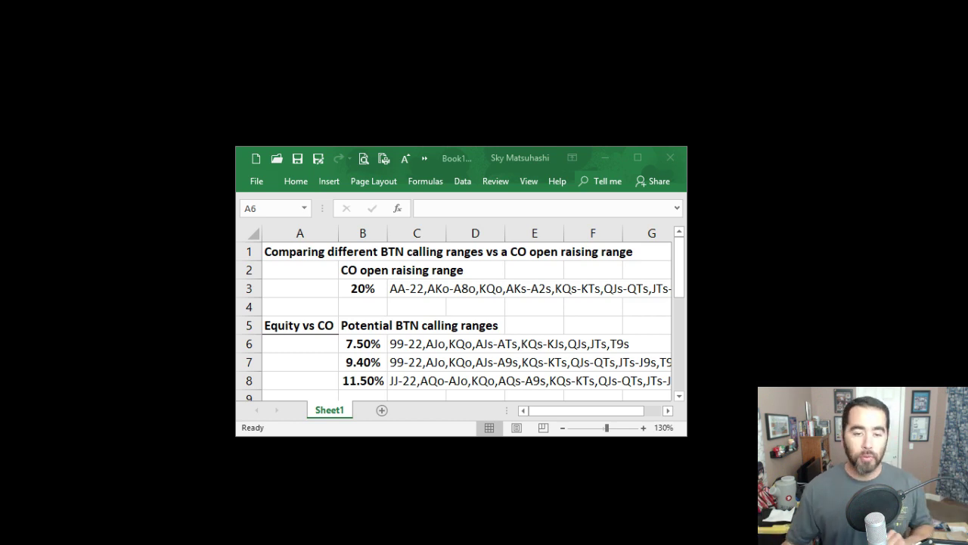
Review the CO 20% range in C3 and the 7.50% BTN size in B6, then move Excel to the top-left.
left_click(358, 293)
left_click(358, 292)
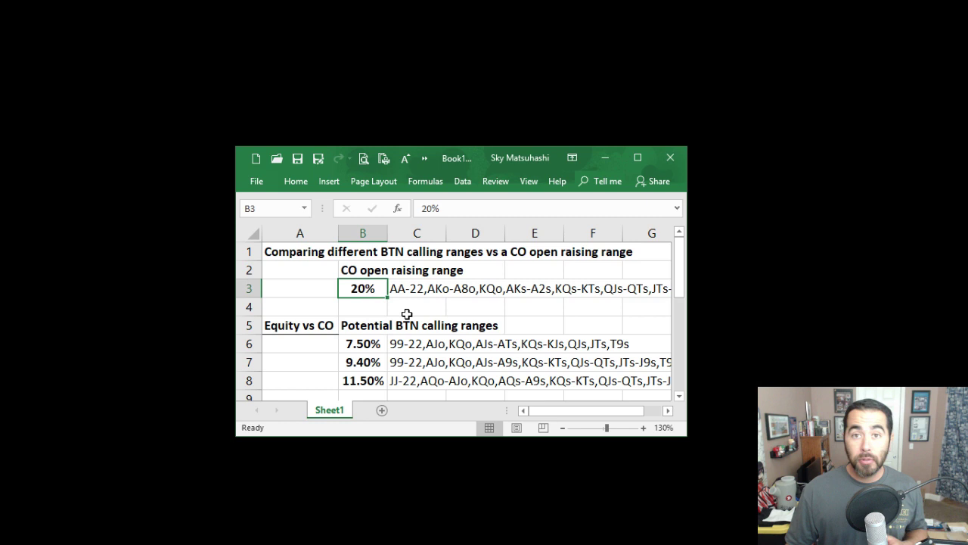
left_click(400, 289)
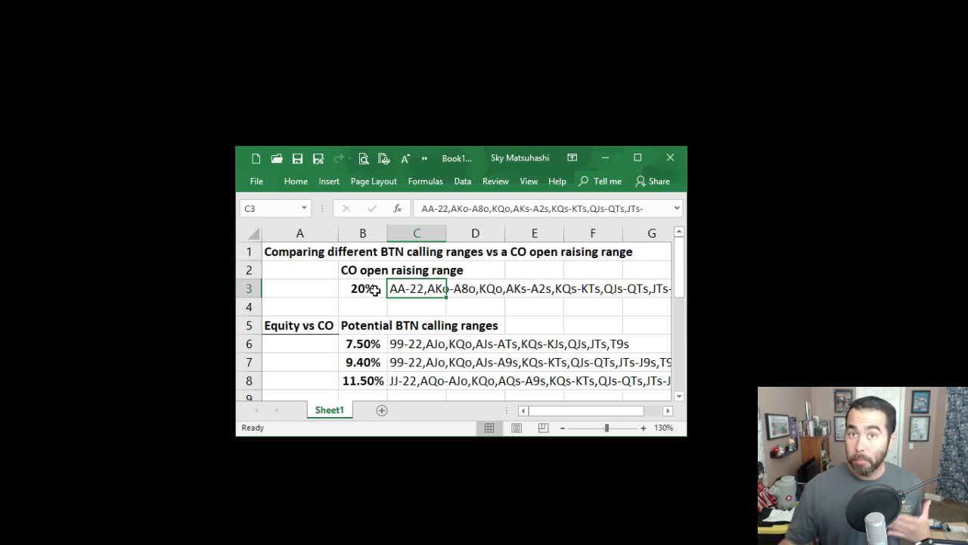
left_click(371, 341)
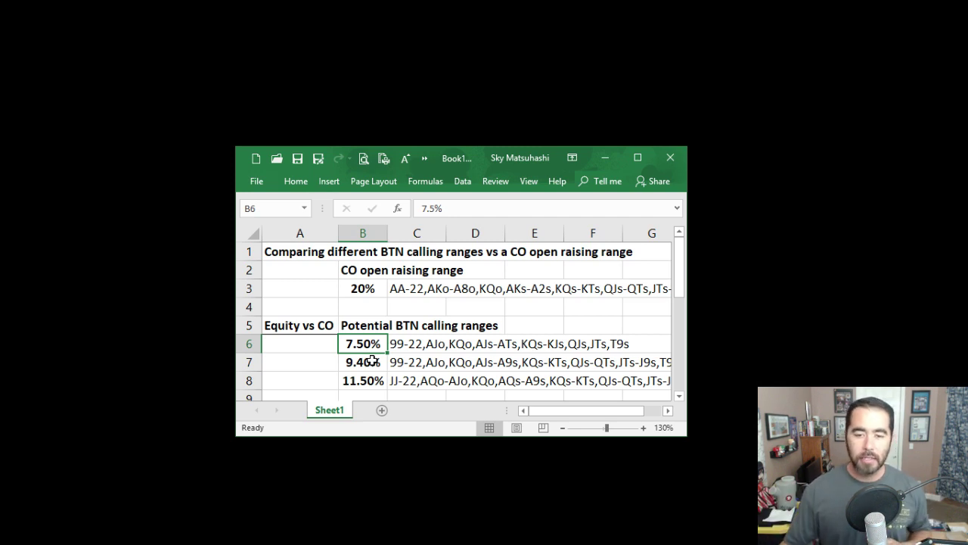
left_click(410, 288)
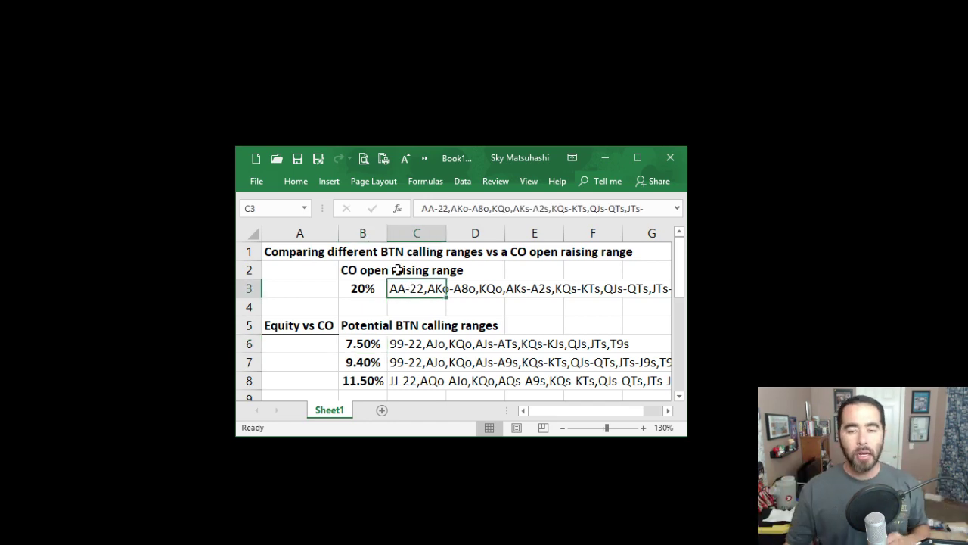
left_click_drag(453, 170, 228, 48)
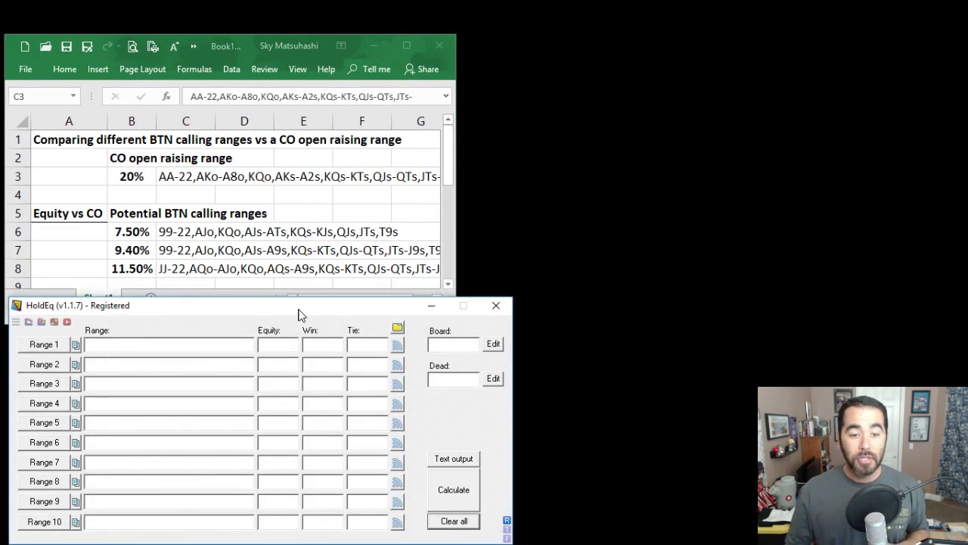
Position the HoldEq calculator, all ten range slots empty, below the Excel window.
left_click_drag(295, 313, 294, 312)
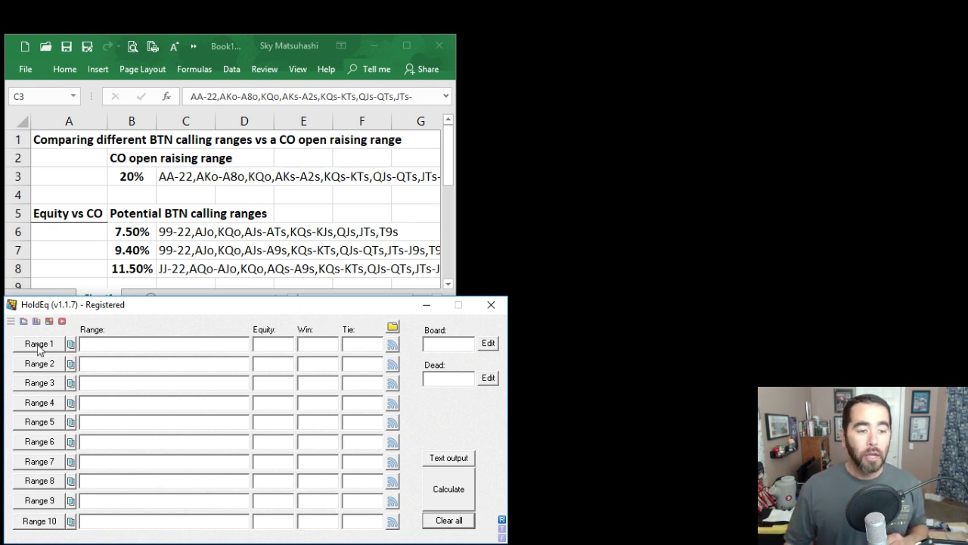
Copy the CO open-raising range from C3 into HoldEq's Range 1 and view its hand grid.
left_click(184, 176)
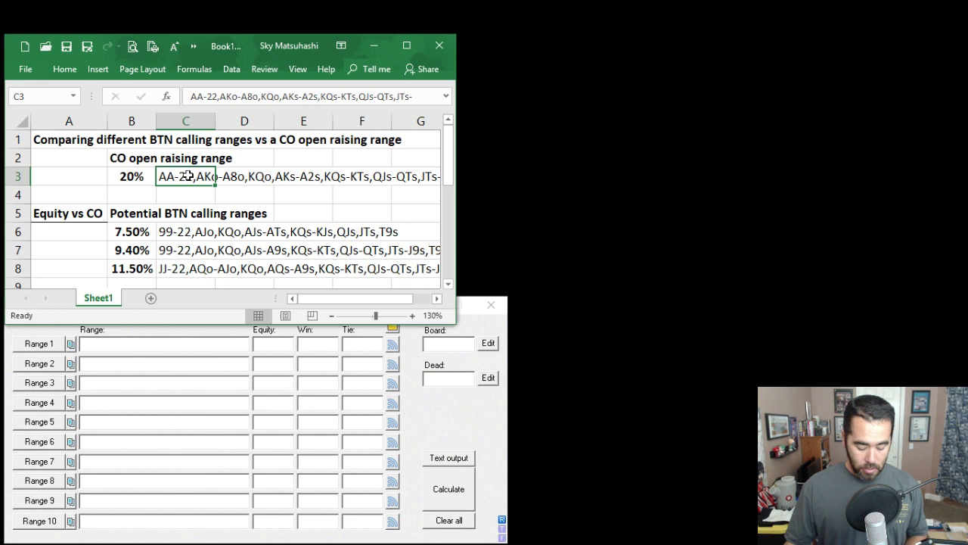
key("ctrl+c")
left_click(120, 340)
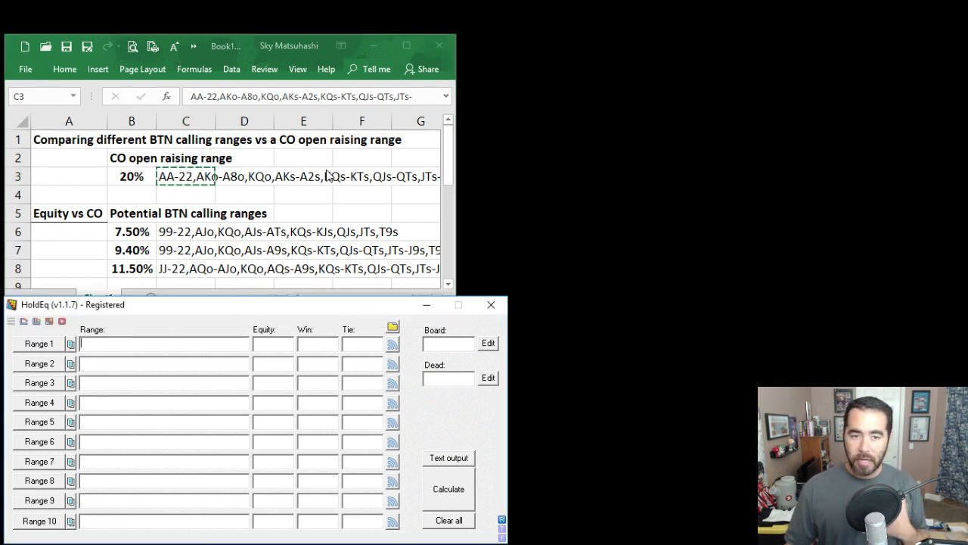
key("ctrl+v")
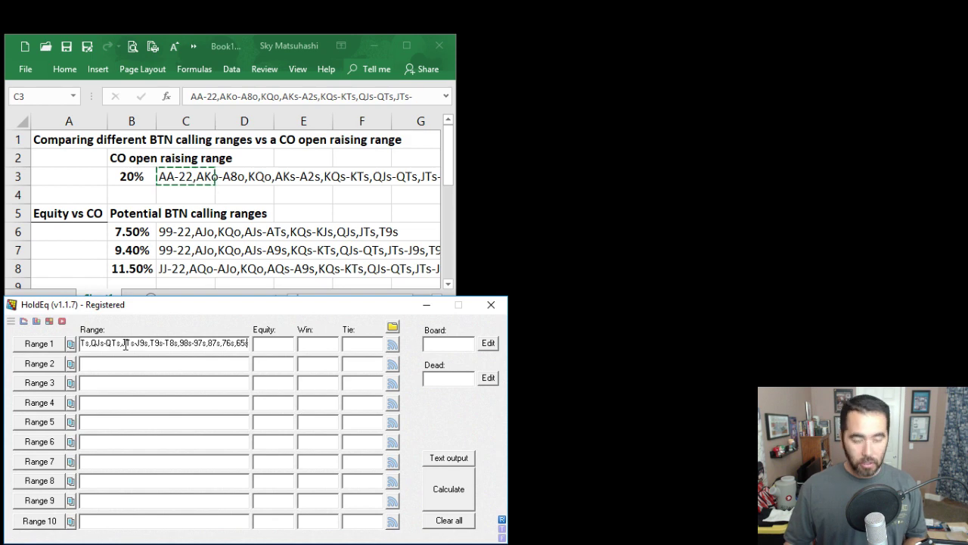
left_click(40, 343)
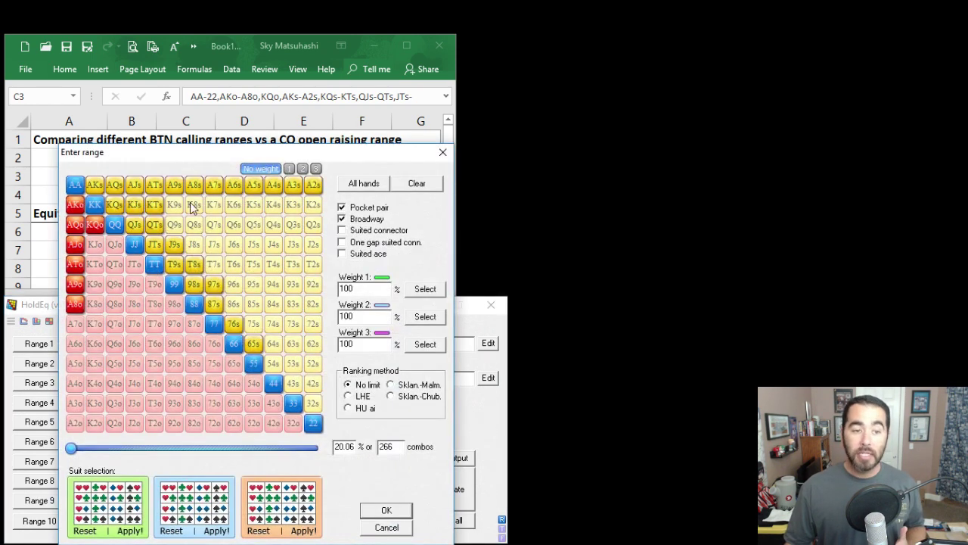
left_click(382, 526)
Empty the Range 1 grid and paint AA, KK and suited hands into it.
left_click(53, 348)
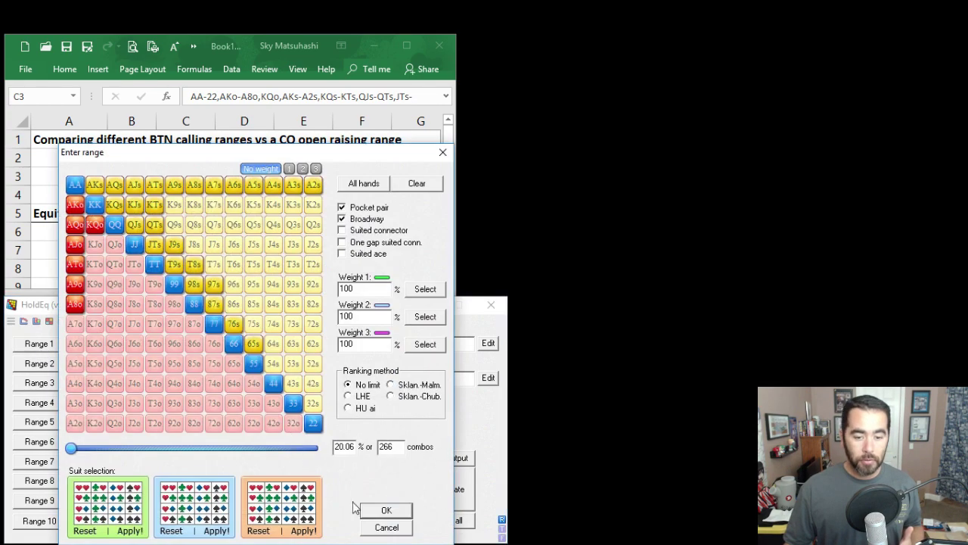
left_click(417, 183)
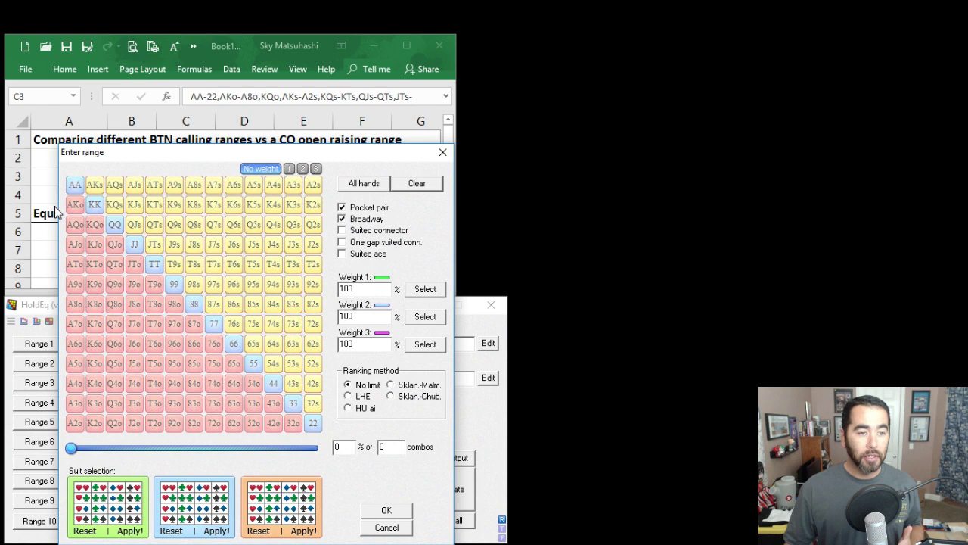
mouse_move(75, 185)
left_mouse_down()
mouse_move(194, 245)
mouse_move(166, 253)
mouse_move(138, 339)
mouse_move(68, 286)
mouse_move(81, 224)
mouse_move(119, 264)
mouse_move(122, 327)
mouse_move(230, 351)
mouse_move(273, 344)
left_mouse_up()
left_click(378, 511)
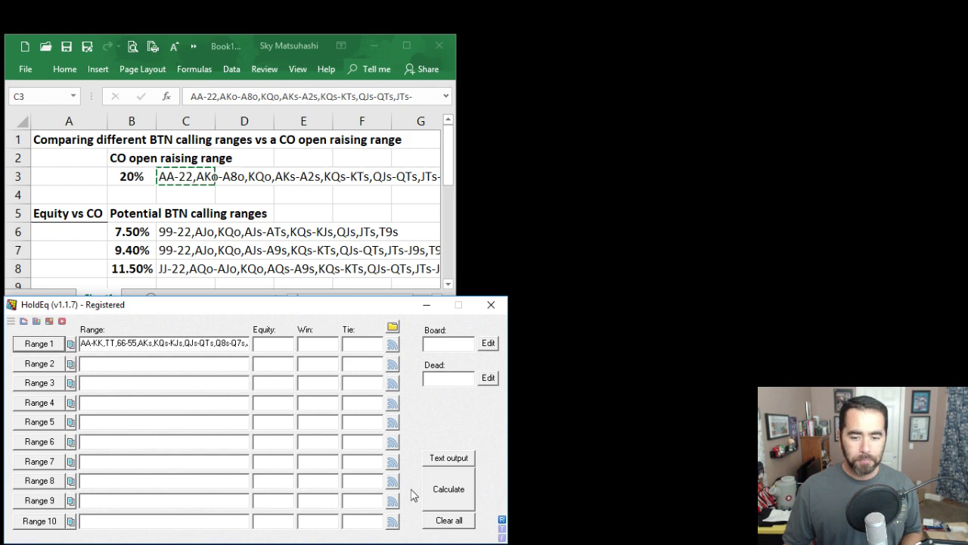
Clear all ranges, paste the CO range into Range 1 again and accept its 20.06% grid.
left_click(460, 522)
left_click(166, 341)
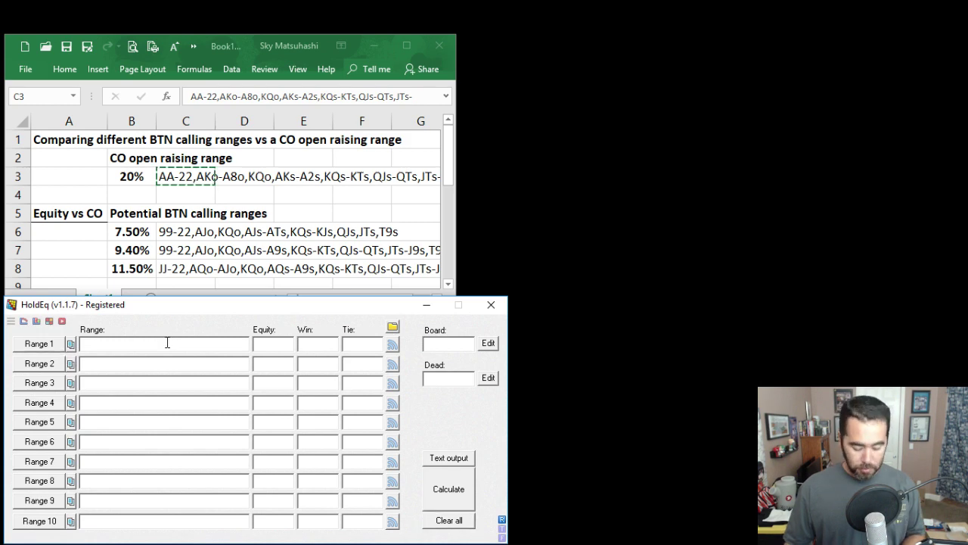
key("ctrl+v")
left_click(51, 349)
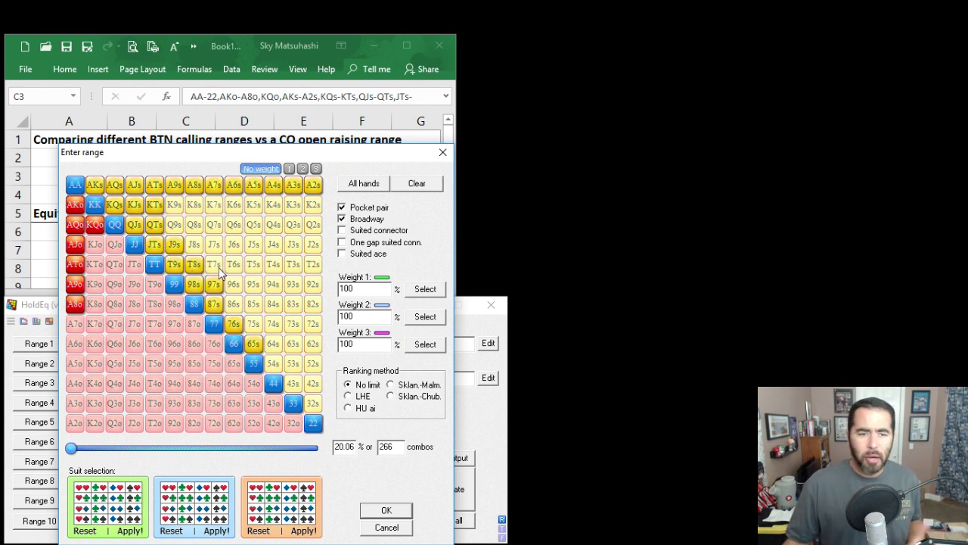
left_click(383, 515)
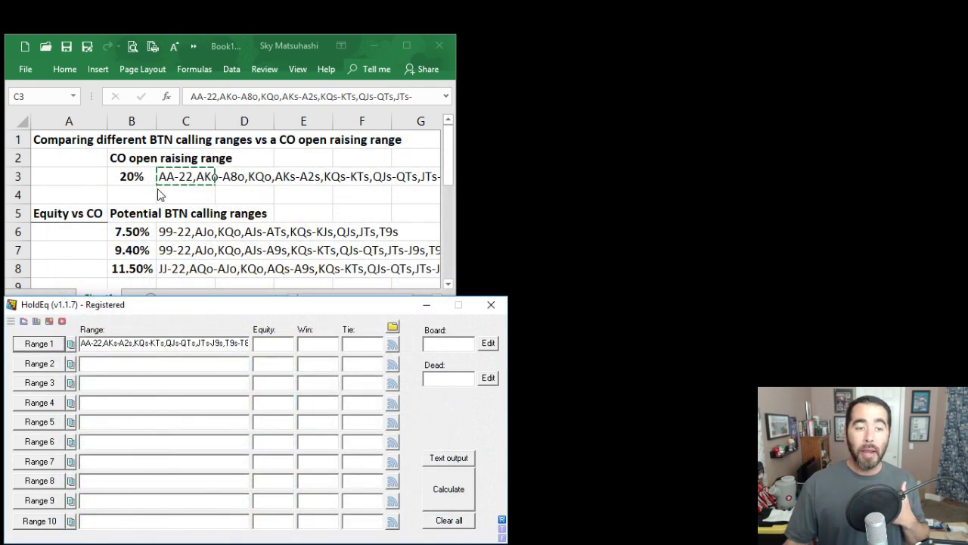
Copy the 7.50% BTN calling range from C6 into HoldEq's Range 2 and accept its grid.
left_click(150, 232)
left_click(148, 231)
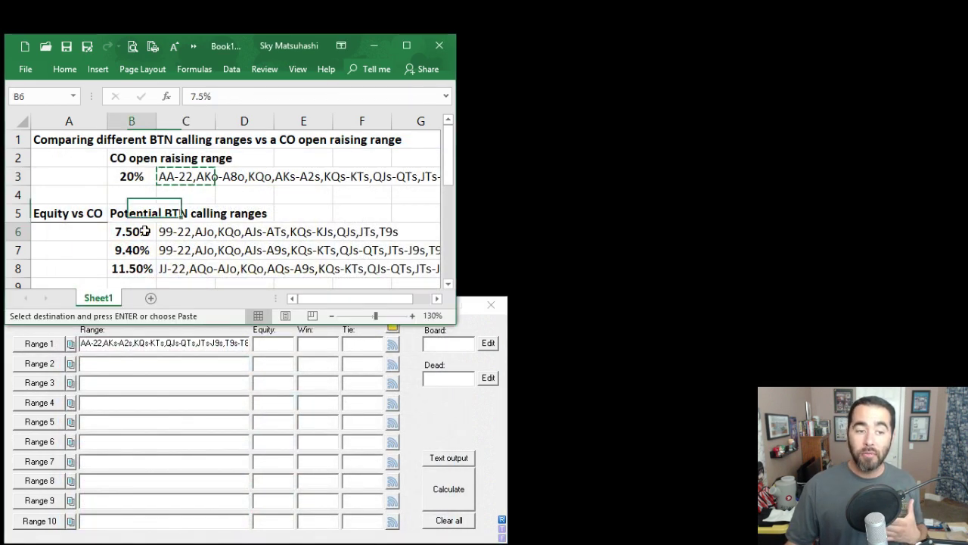
left_click(199, 231)
key("ctrl+c")
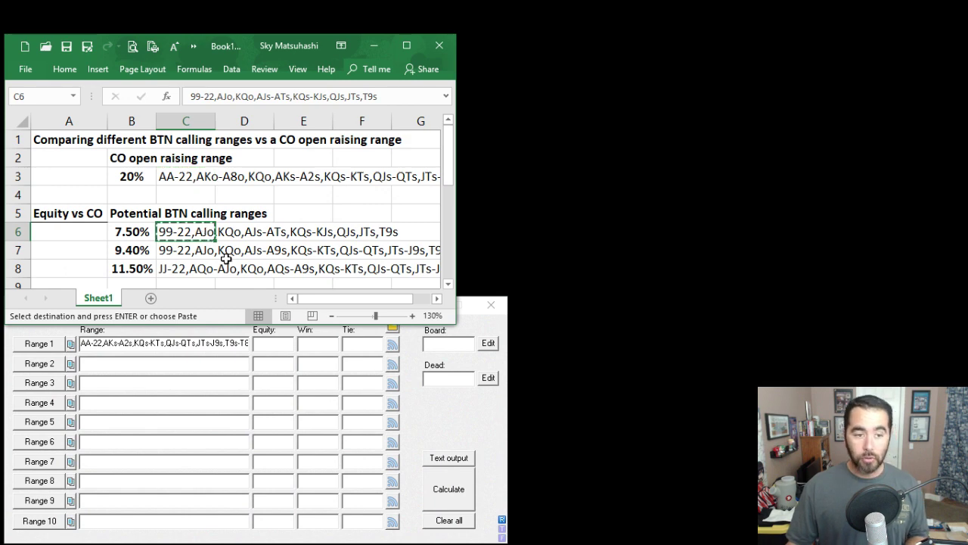
left_click(134, 363)
key("ctrl+v")
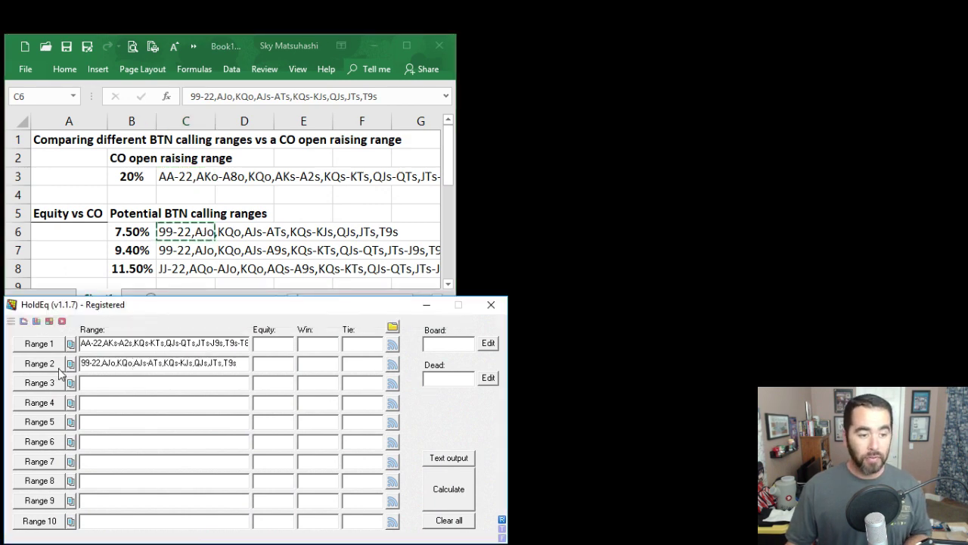
left_click(57, 365)
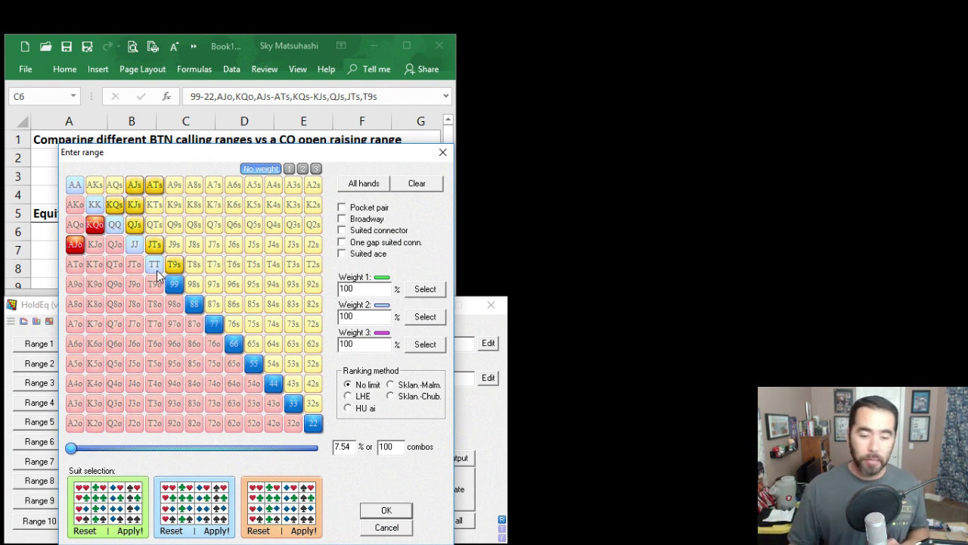
left_click(372, 515)
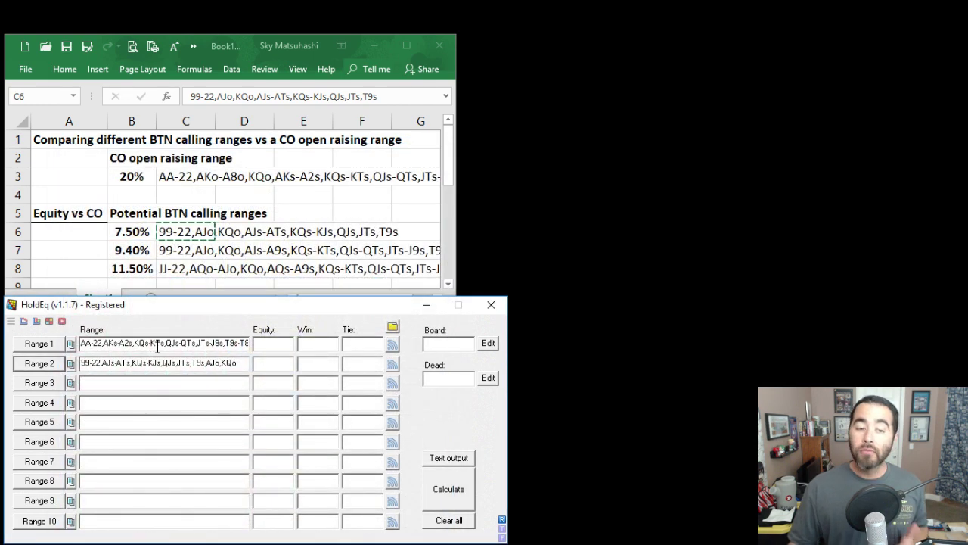
Calculate equities, enter 48.5% in A6 for the 7.50% BTN range, and clear HoldEq's ranges.
left_click(454, 500)
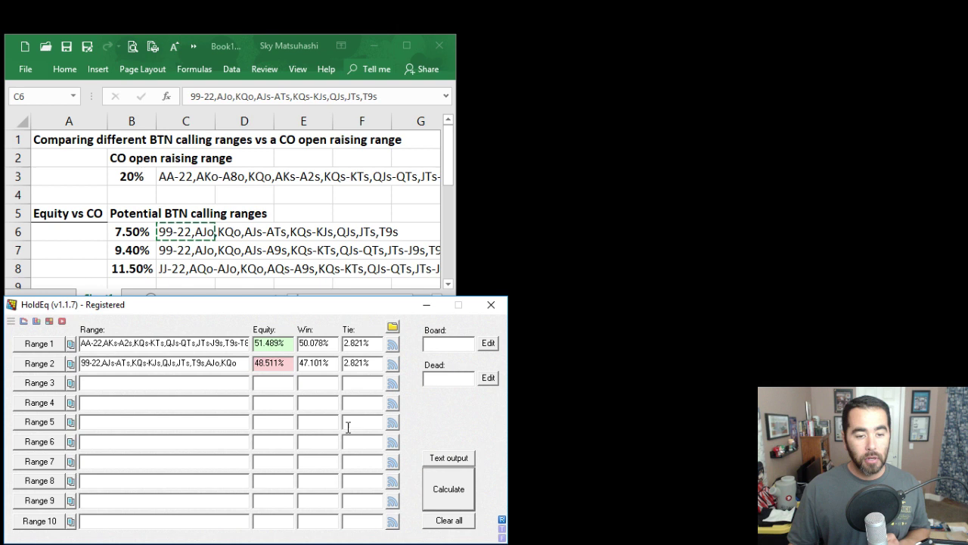
left_click(85, 234)
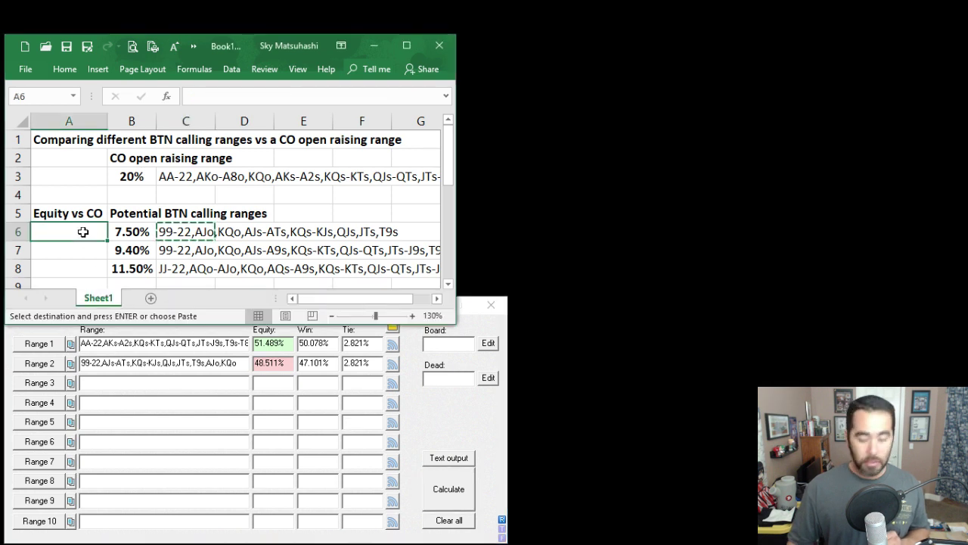
key("Escape")
type("48.5%")
key("Return")
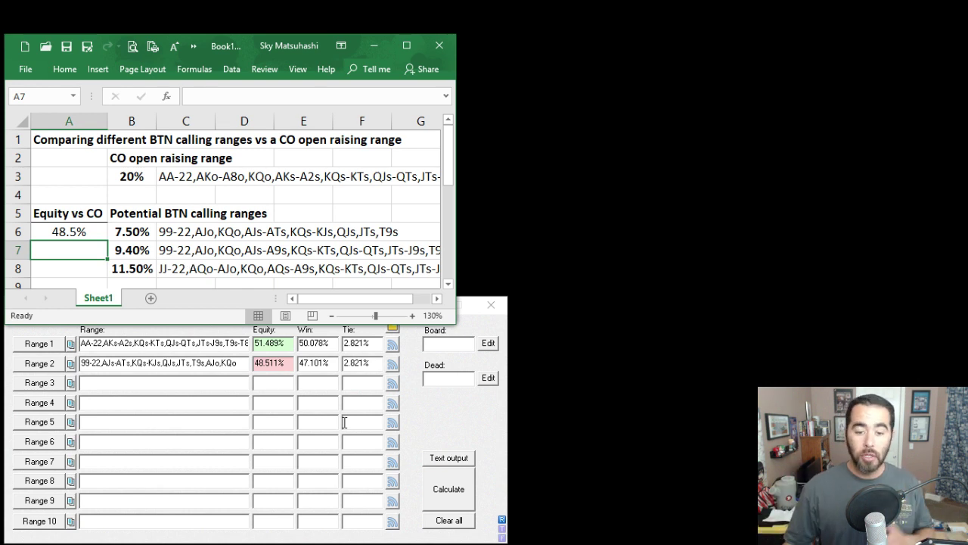
left_click(439, 522)
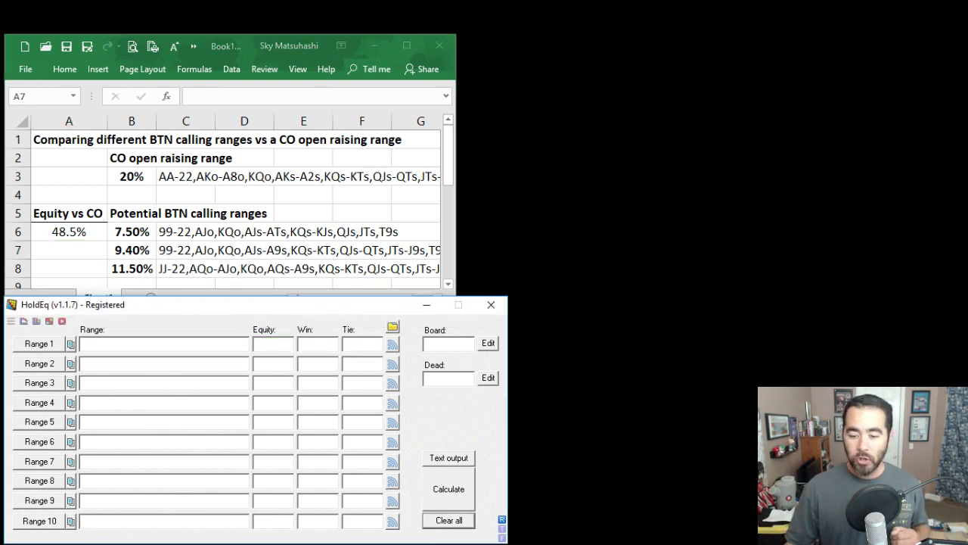
Bring up both Flopzilla windows and link HoldEq's Range 1 to Flopzilla.
mouse_move(609, 541)
left_click(645, 522)
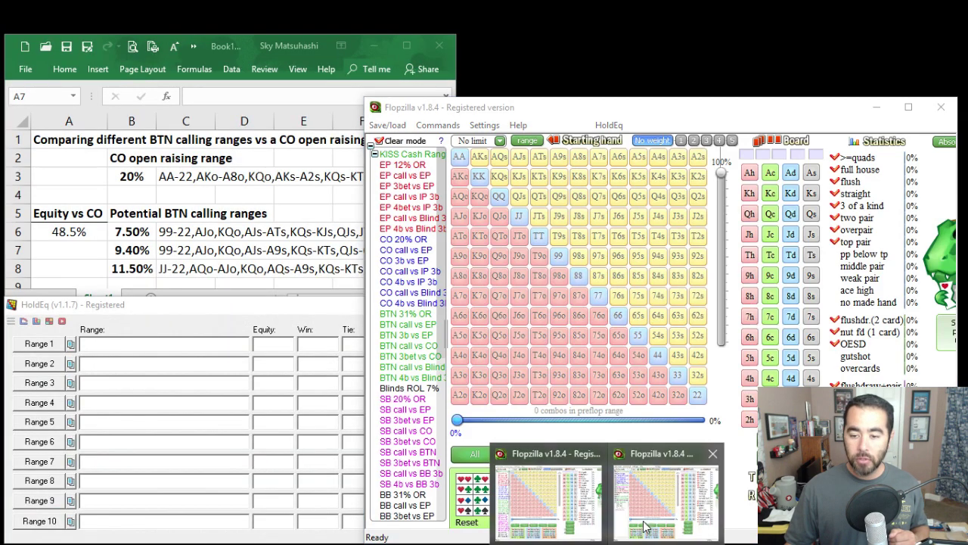
left_click(645, 527)
left_click(276, 314)
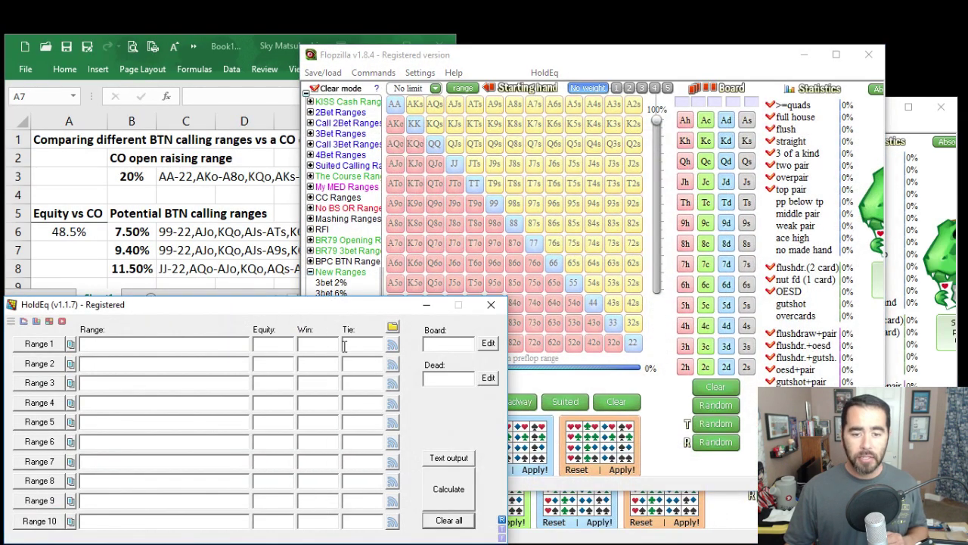
left_click(393, 346)
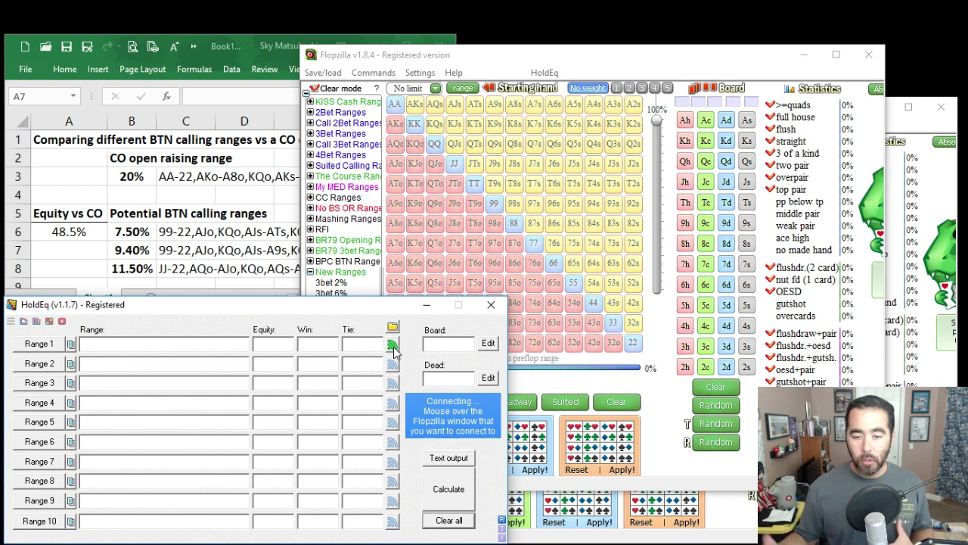
Select JJ, TT, 99, 88 and 77 in Flopzilla's hand grid for Range 1.
mouse_move(445, 217)
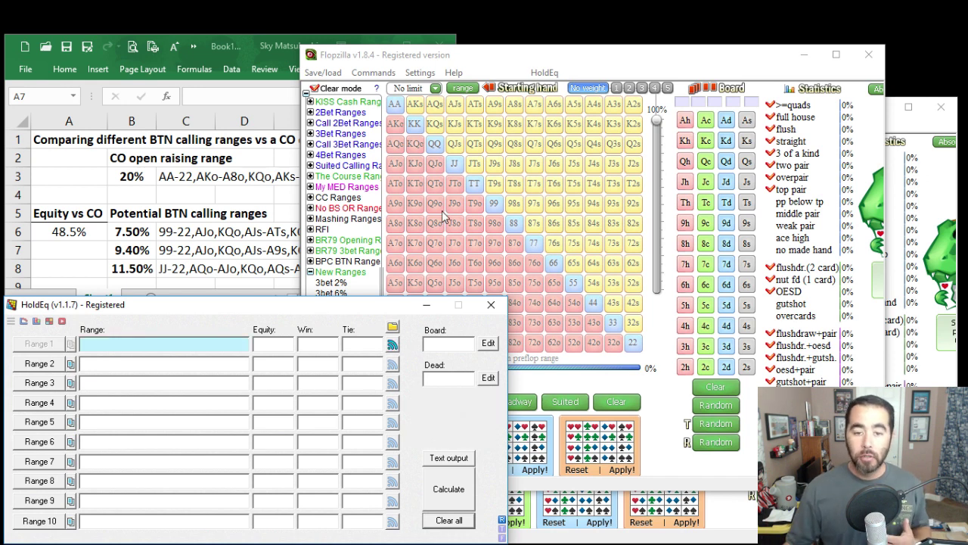
left_click(455, 165)
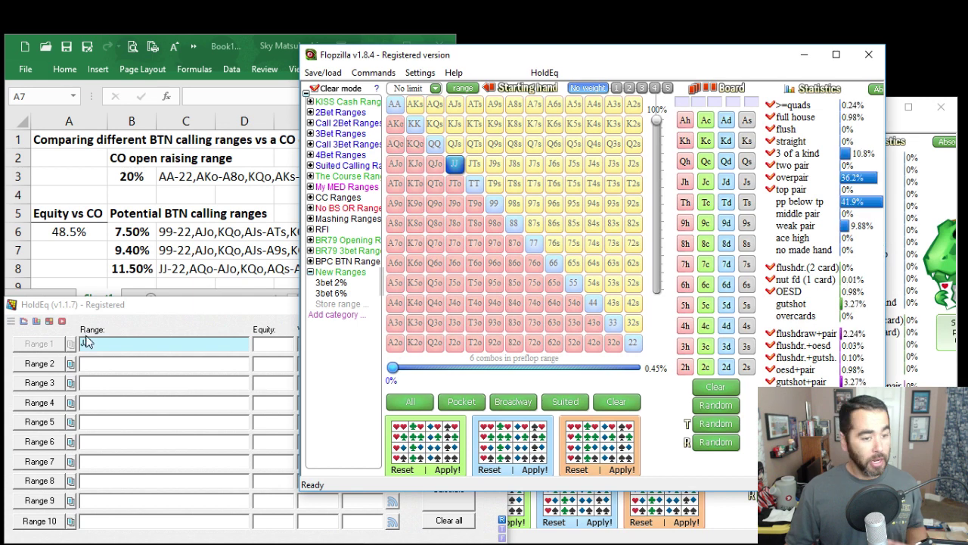
left_click(473, 183)
left_click(494, 202)
left_click(512, 222)
left_click(534, 243)
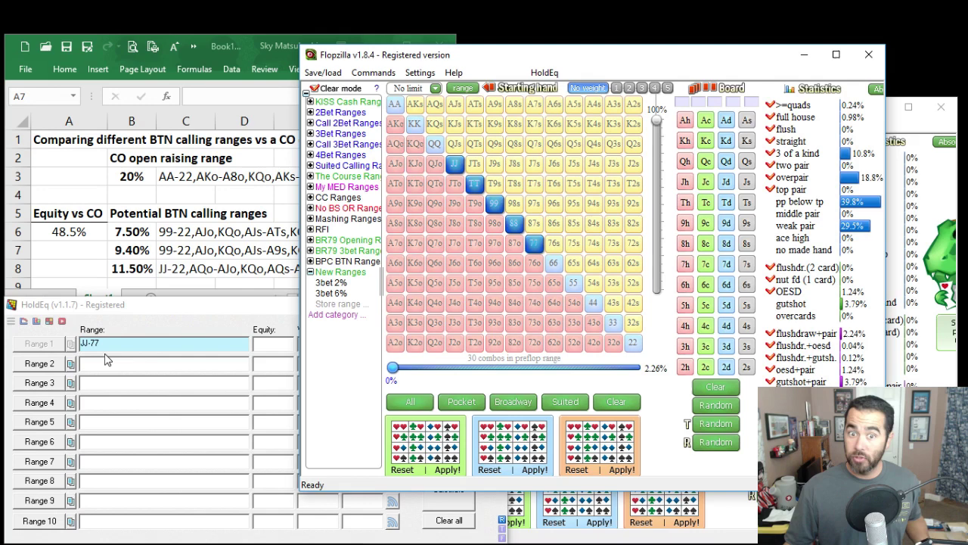
left_click(741, 517)
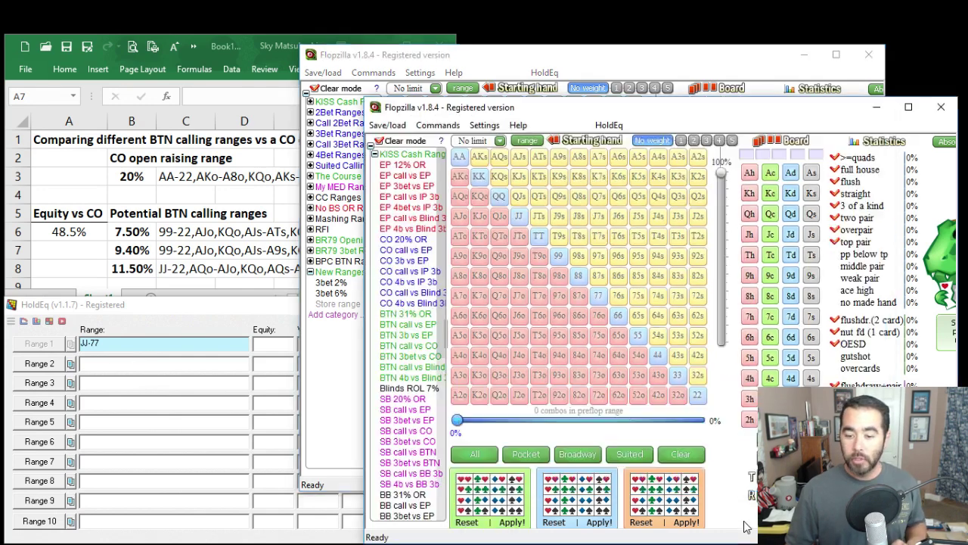
left_click(271, 365)
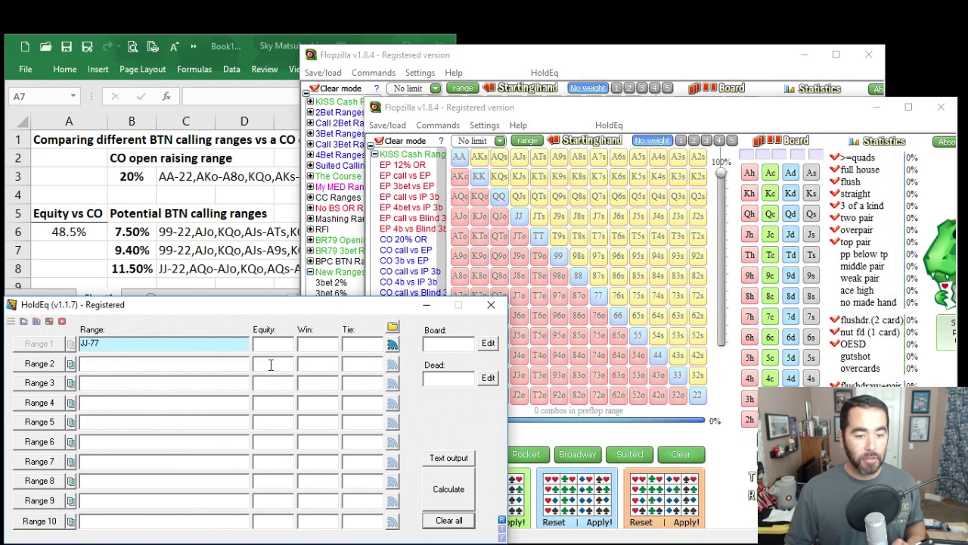
Link Range 2 to the second Flopzilla window and select suited kings KTs through K7s.
left_click(394, 367)
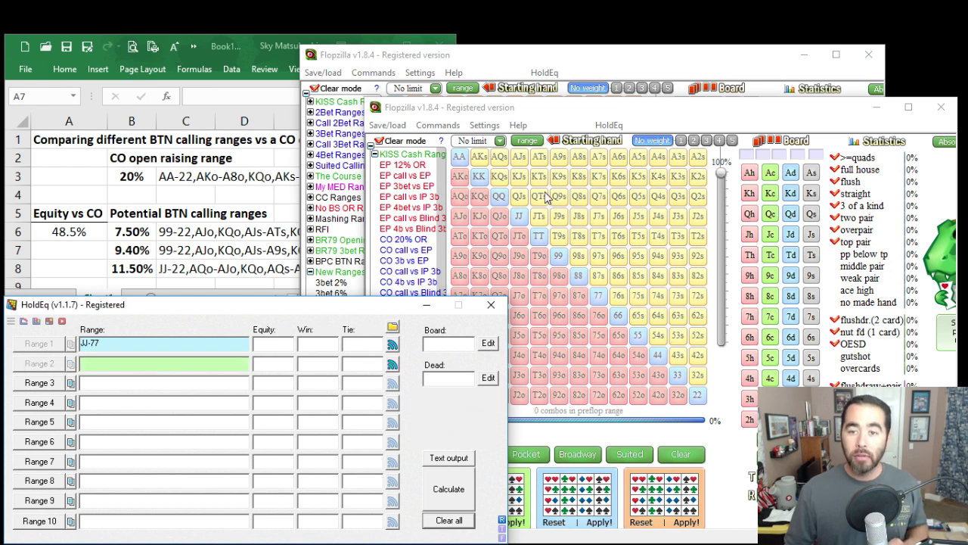
left_click_drag(540, 179, 598, 193)
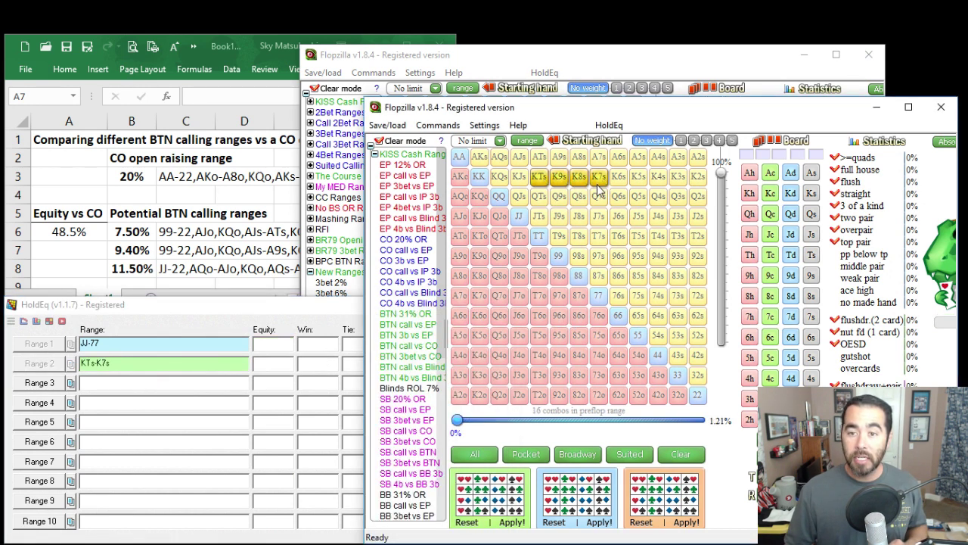
left_click(247, 305)
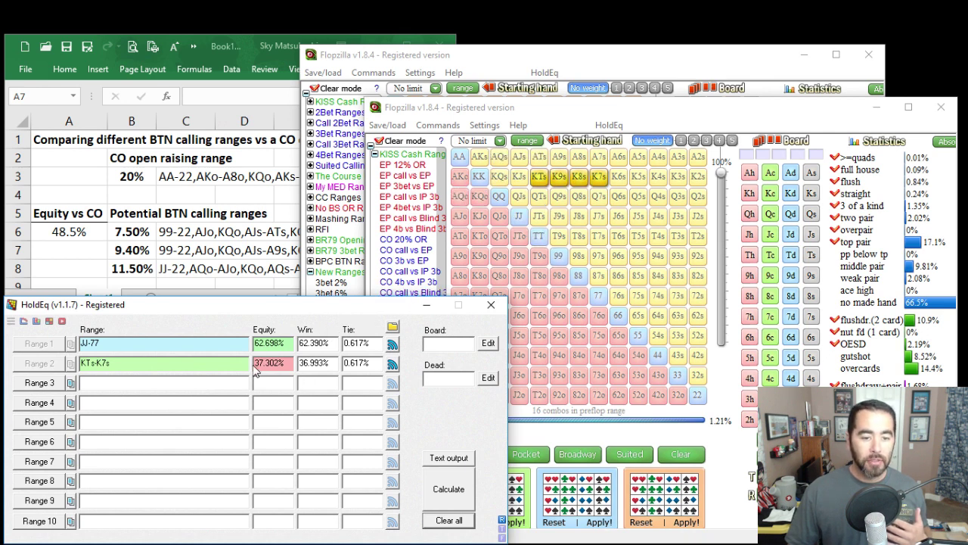
Add QTs, Q9s, JTs and AA to the second range, reaching about 52.4% vs 47.6%.
left_click(542, 198)
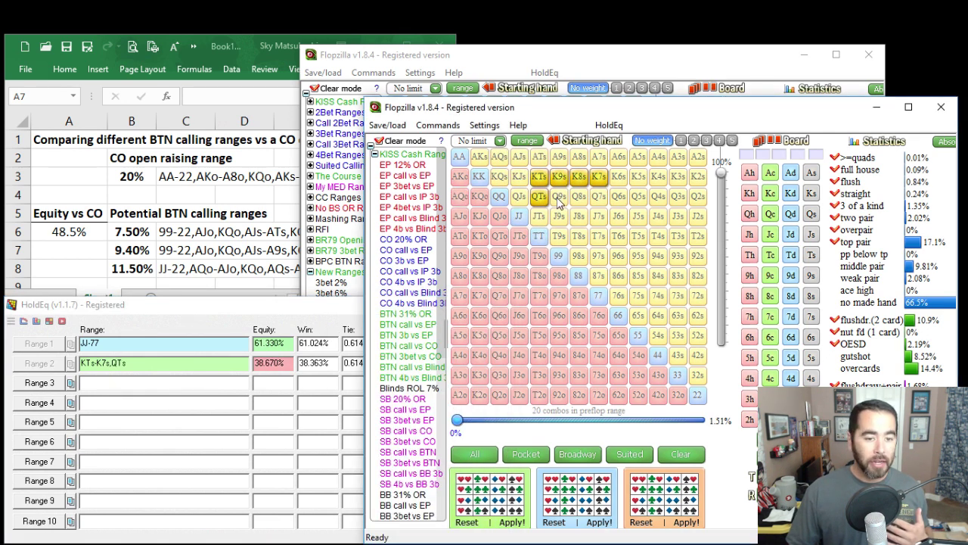
left_click(559, 198)
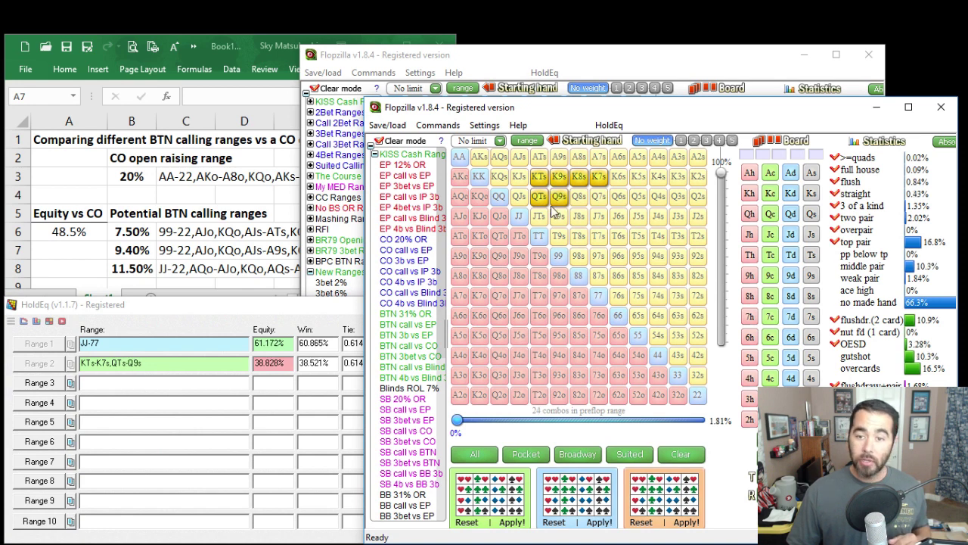
left_click(542, 217)
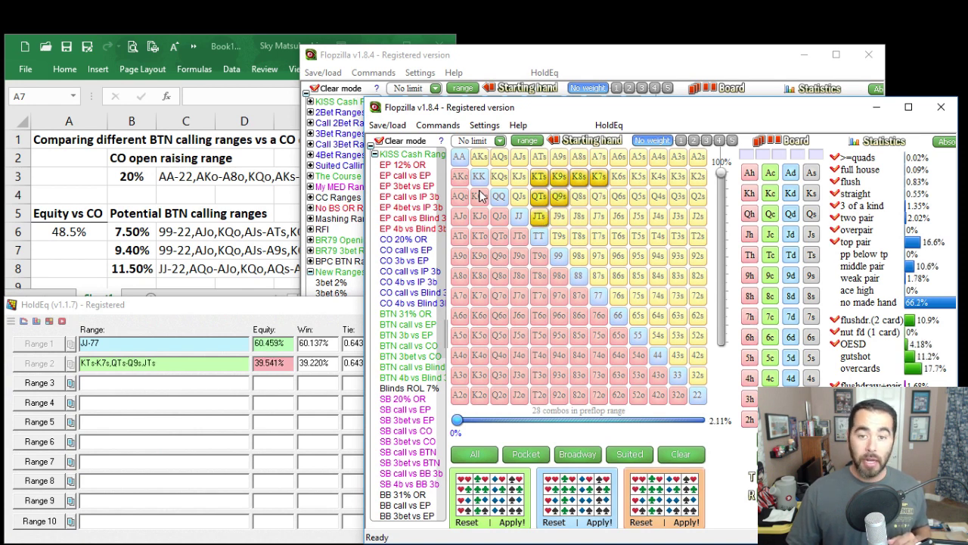
left_click(462, 158)
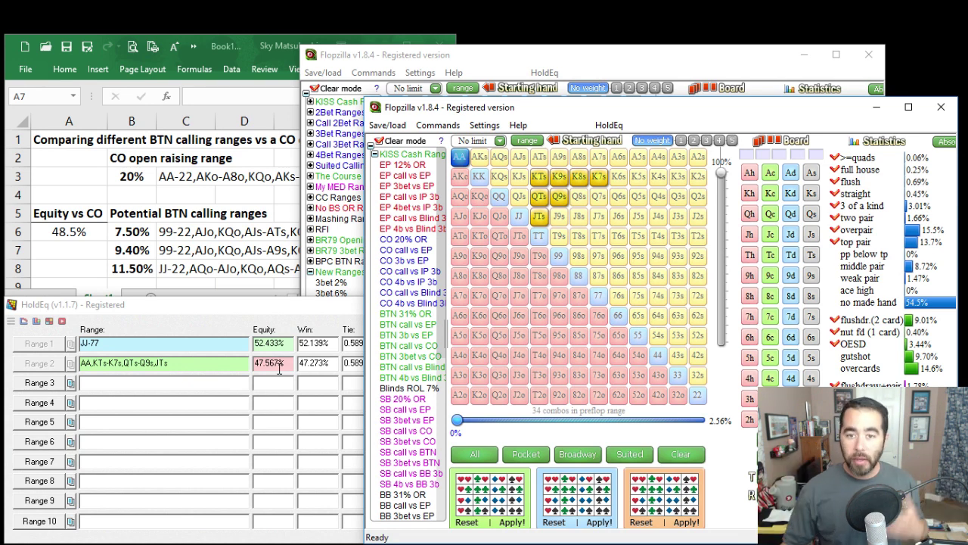
Clear the test ranges in both Flopzilla windows.
left_click(681, 459)
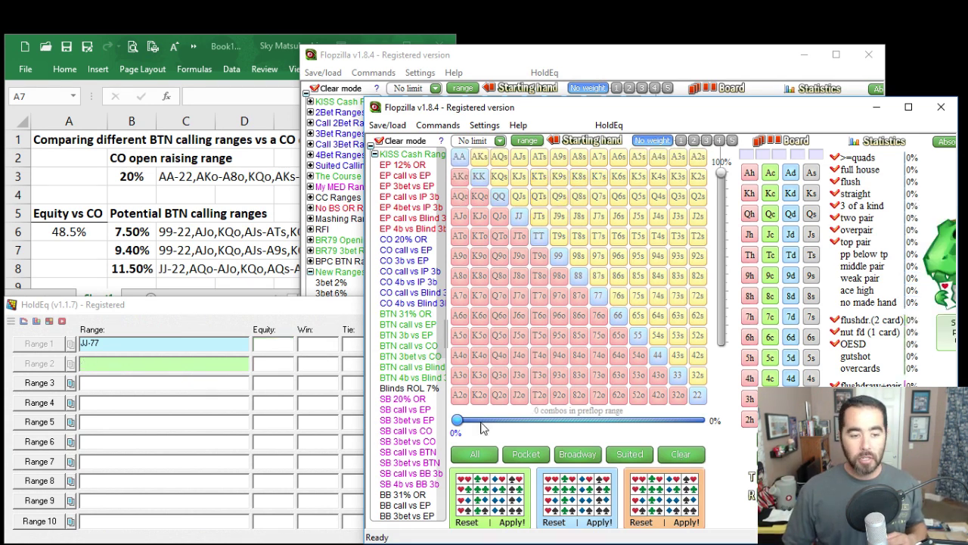
left_click(558, 62)
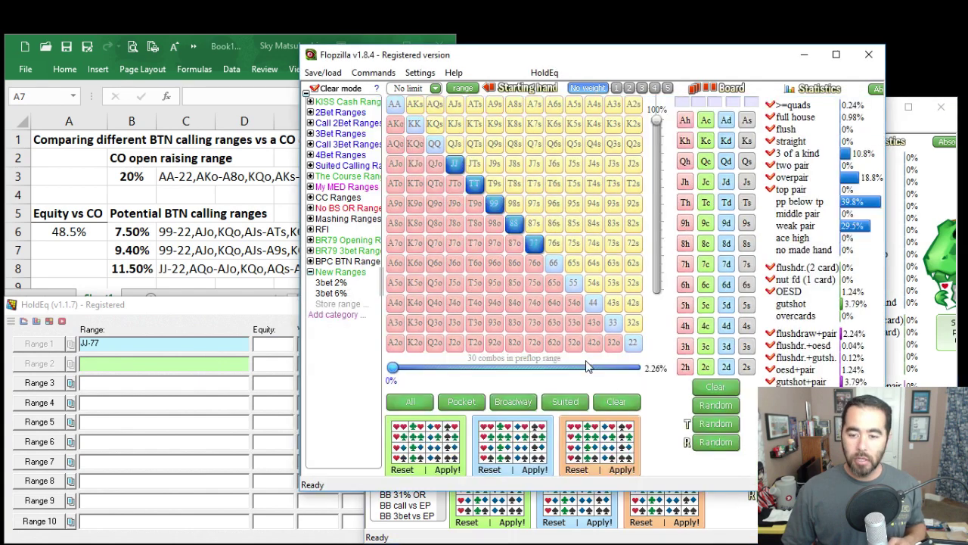
left_click(616, 401)
Import the CO 20% range from C3 into Flopzilla, giving 266 combos in Range 1.
left_click(195, 175)
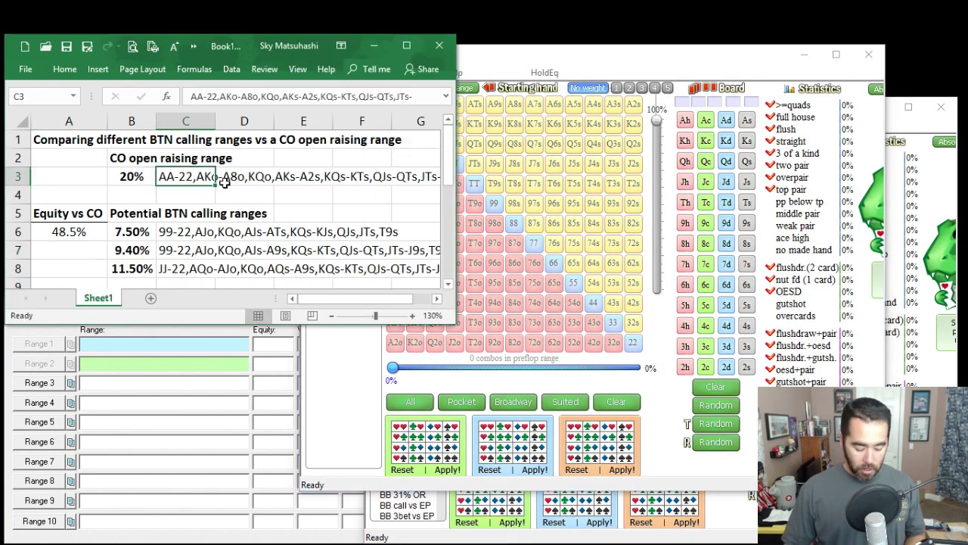
key("ctrl+c")
left_click(582, 54)
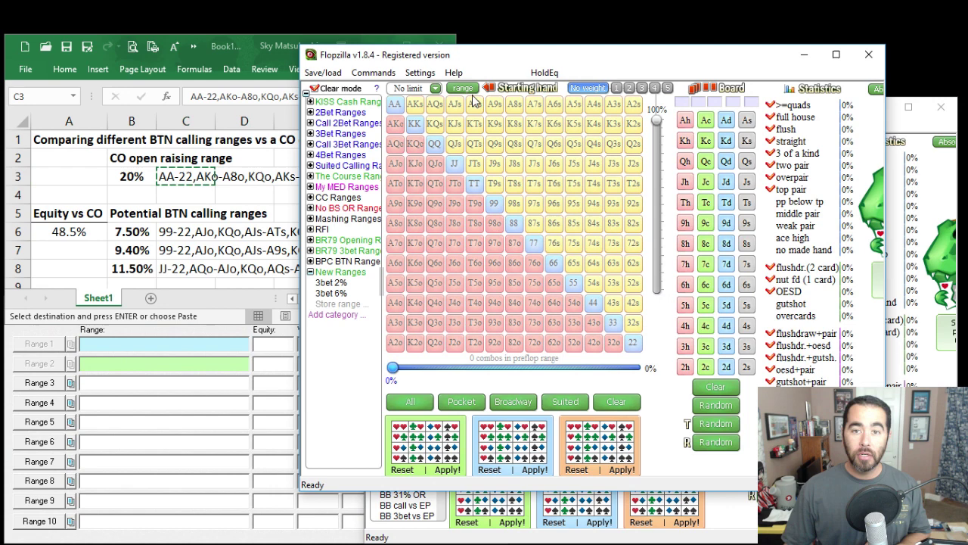
left_click(461, 88)
key("ctrl+v")
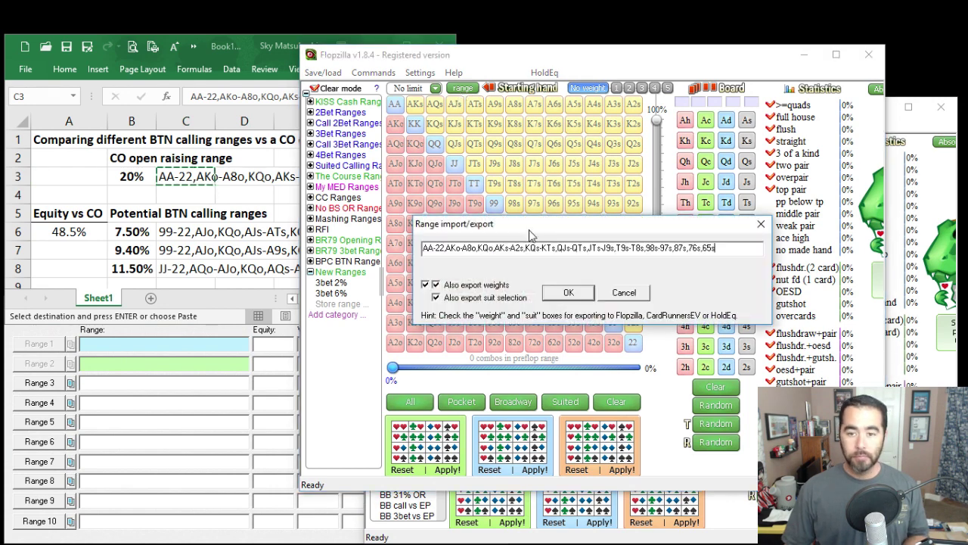
left_click(567, 292)
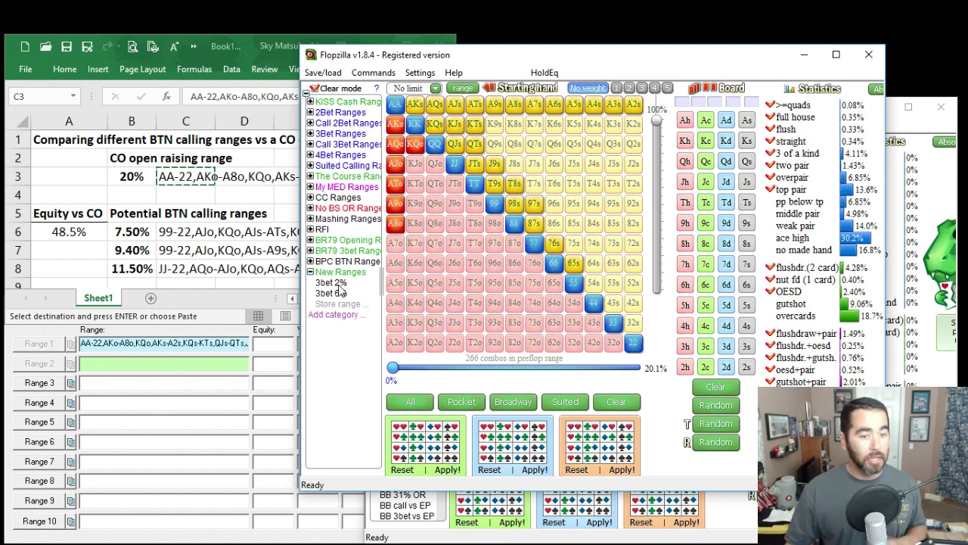
left_click(189, 233)
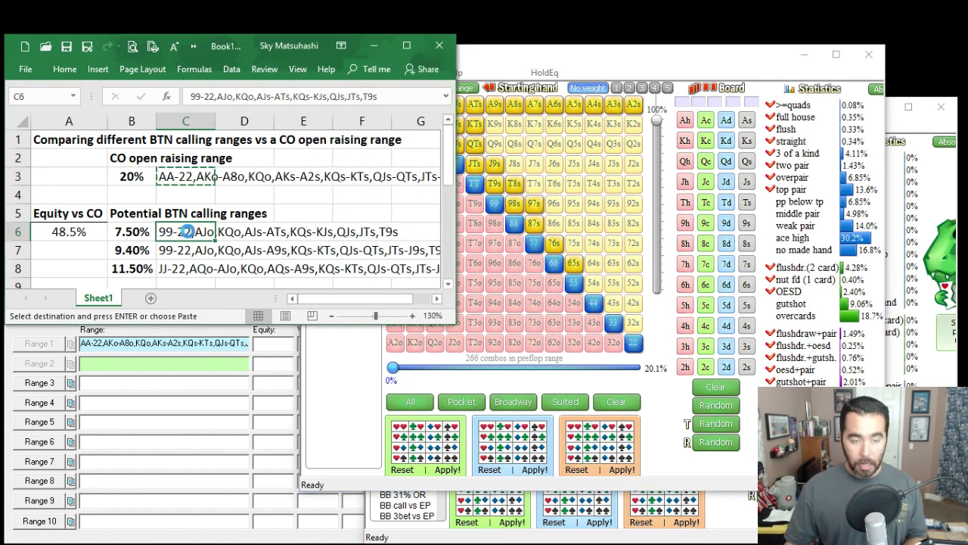
Import the 7.50% BTN range from C6 into the second Flopzilla grid, 48.511% vs 51.489%.
key("ctrl+c")
key("alt+Tab")
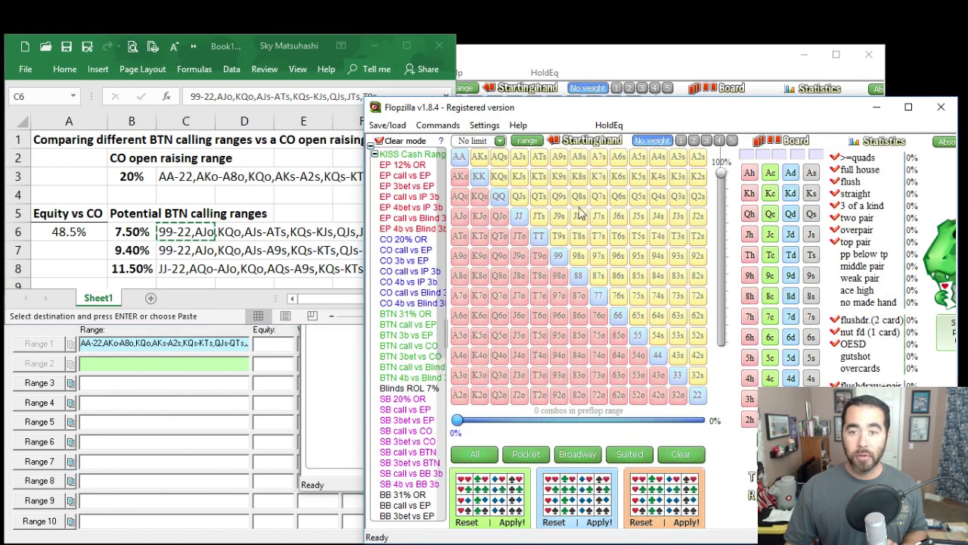
left_click(529, 142)
key("ctrl+v")
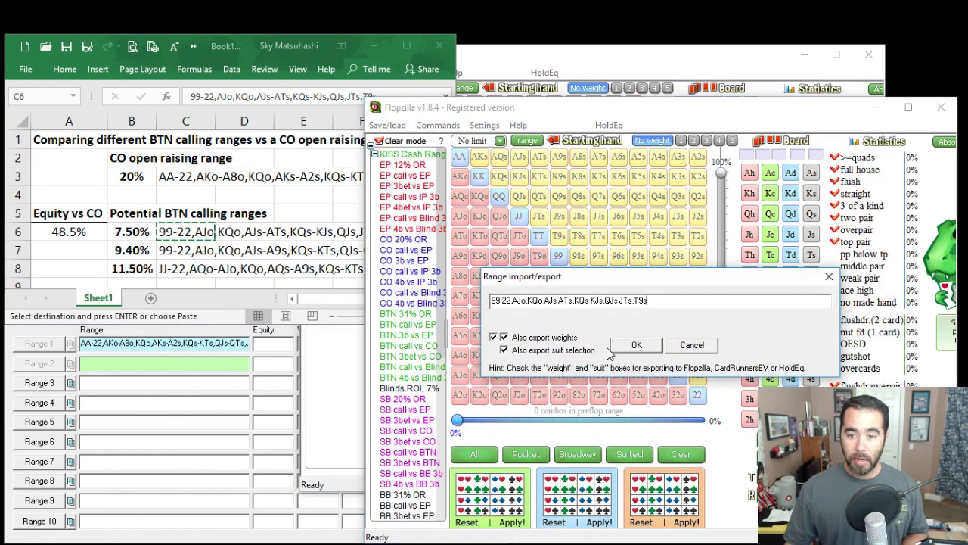
left_click(636, 345)
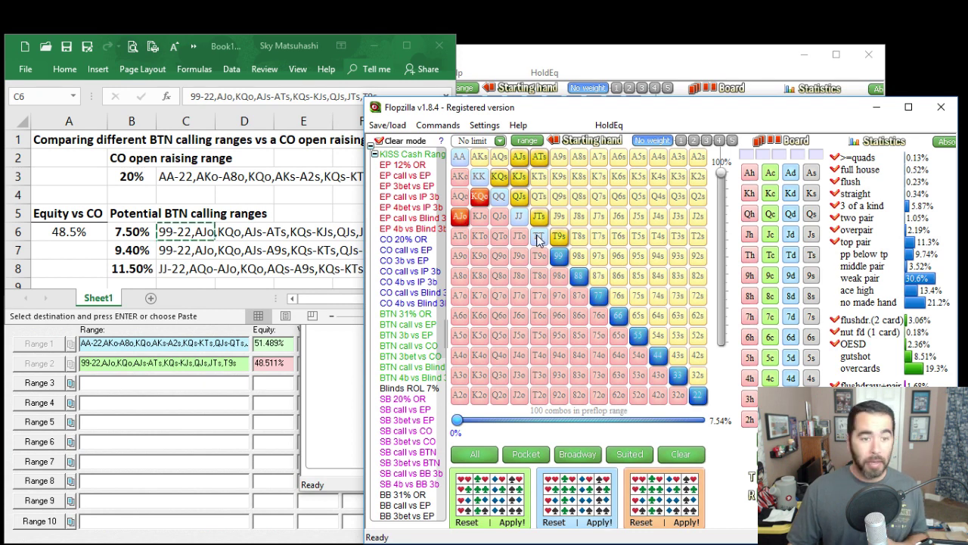
key("alt+Tab")
Import the 9.40% BTN range from C7 into the second Flopzilla grid (124 combos).
key("F2")
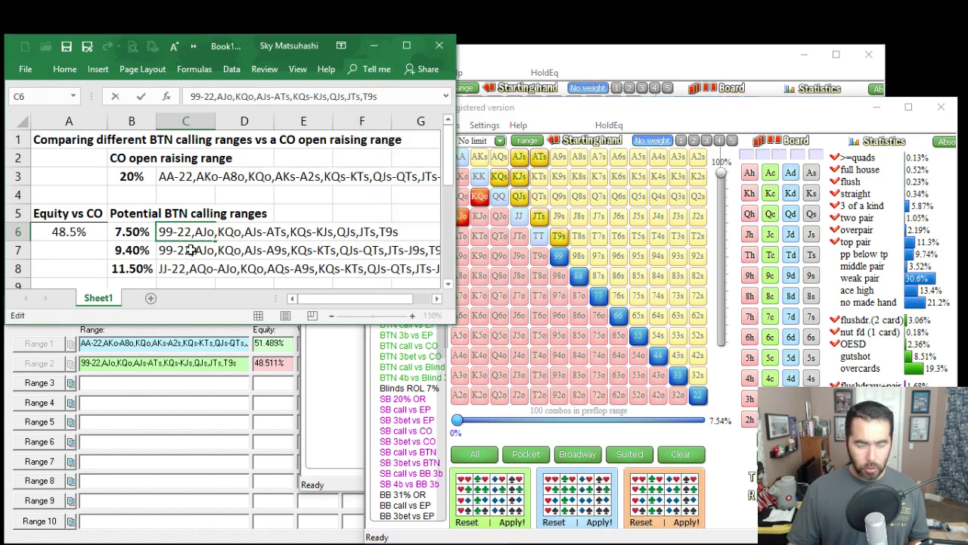
left_click(191, 251)
key("ctrl+c")
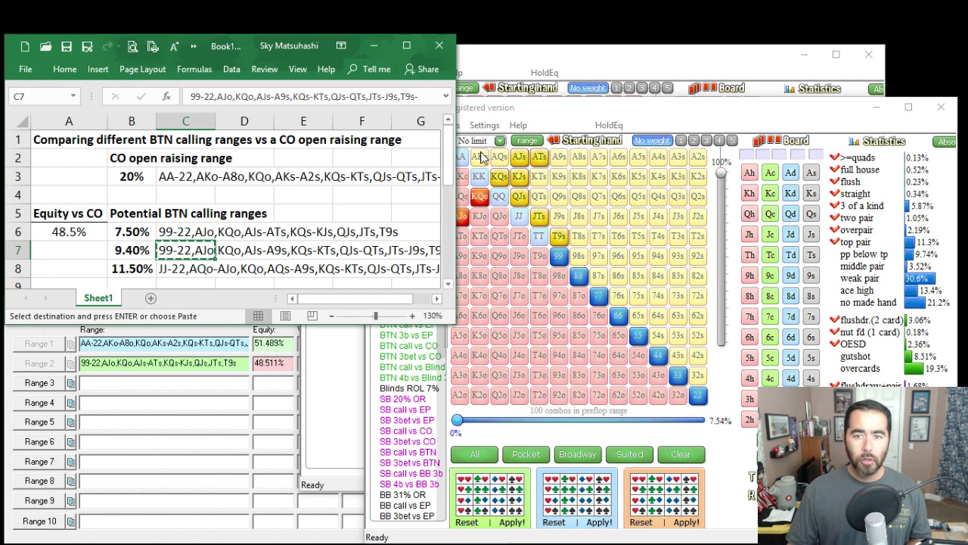
left_click(519, 108)
left_click(527, 141)
key("ctrl+v")
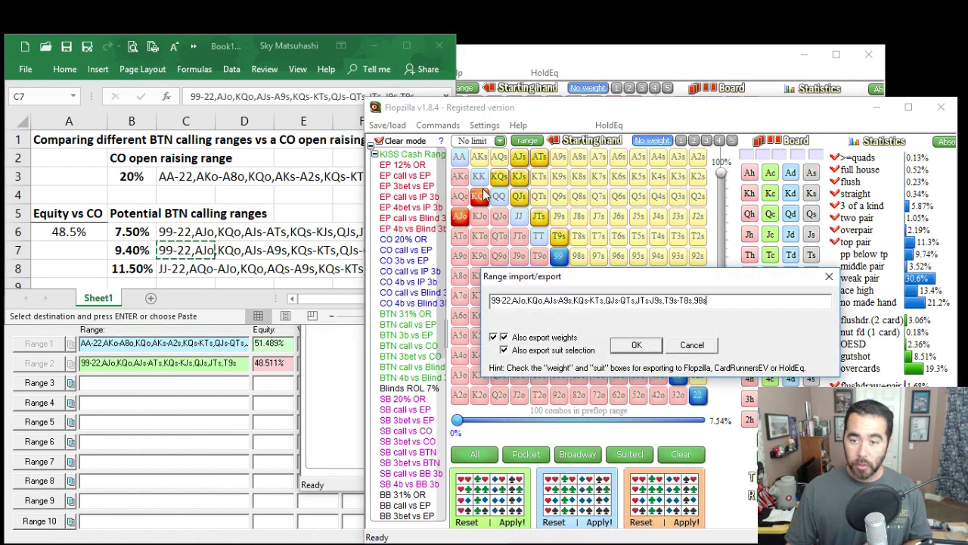
left_click(637, 345)
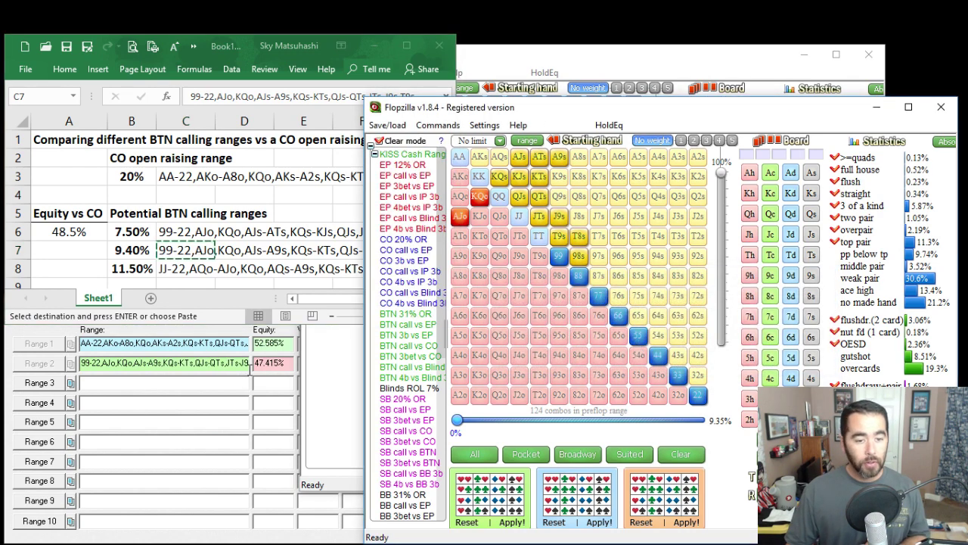
Record the 9.40% range's 47.4% equity versus CO in cell A7.
left_click(85, 252)
left_click(86, 252)
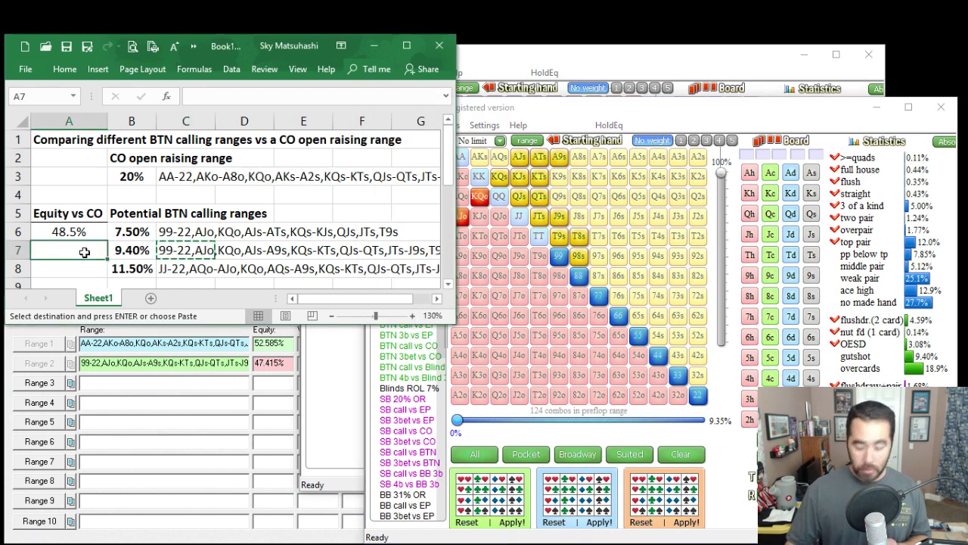
type("47.4%")
key("Return")
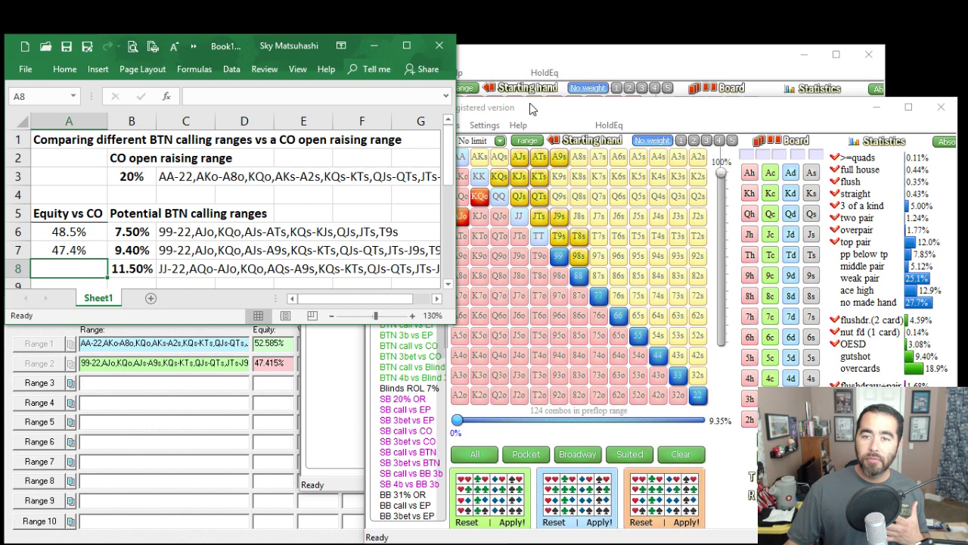
left_click(564, 58)
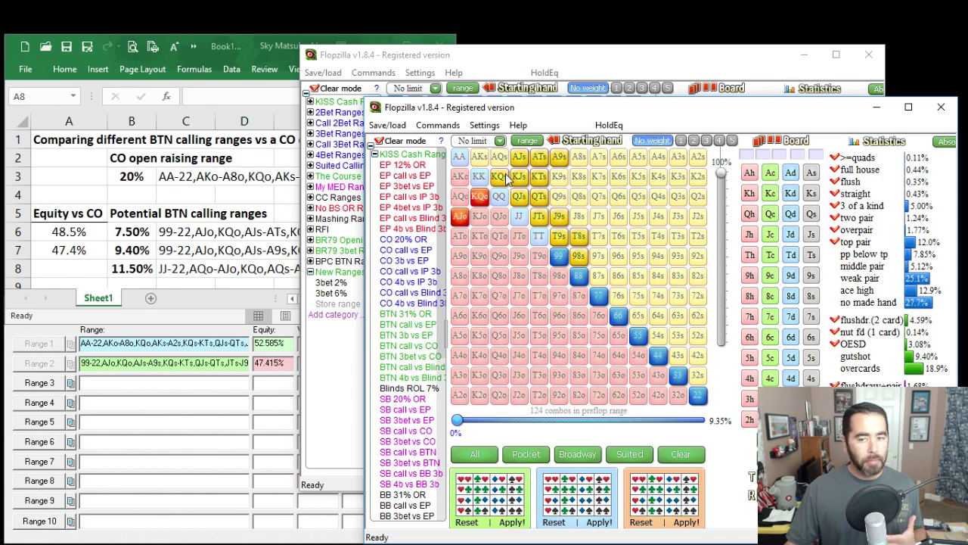
Switch between the CO 20% and 9.40% Flopzilla range windows, ending on the second window.
left_click(534, 59)
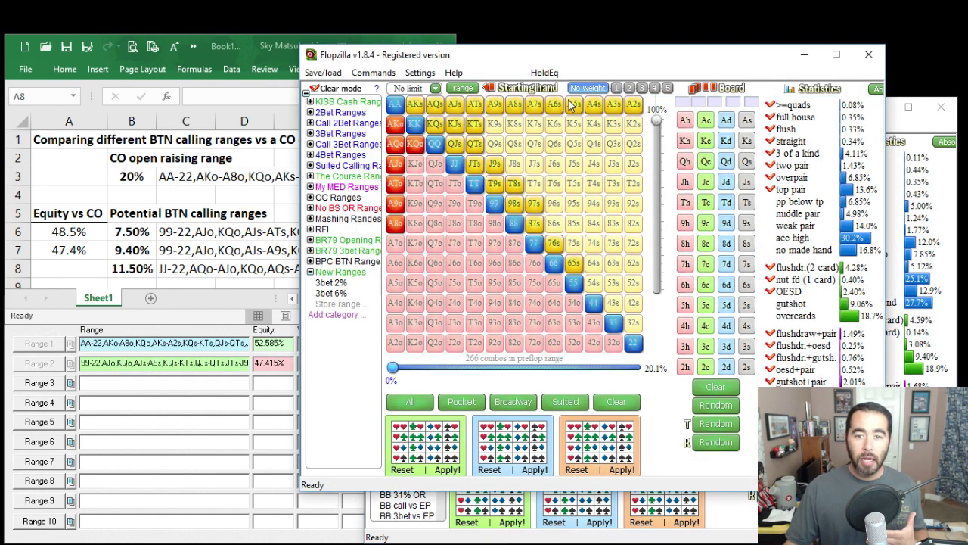
left_click(912, 128)
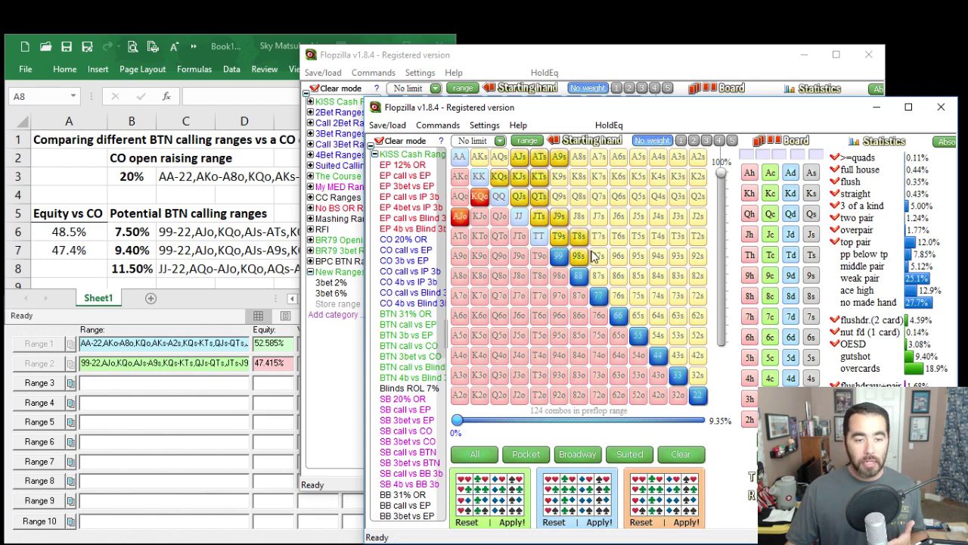
left_click(503, 60)
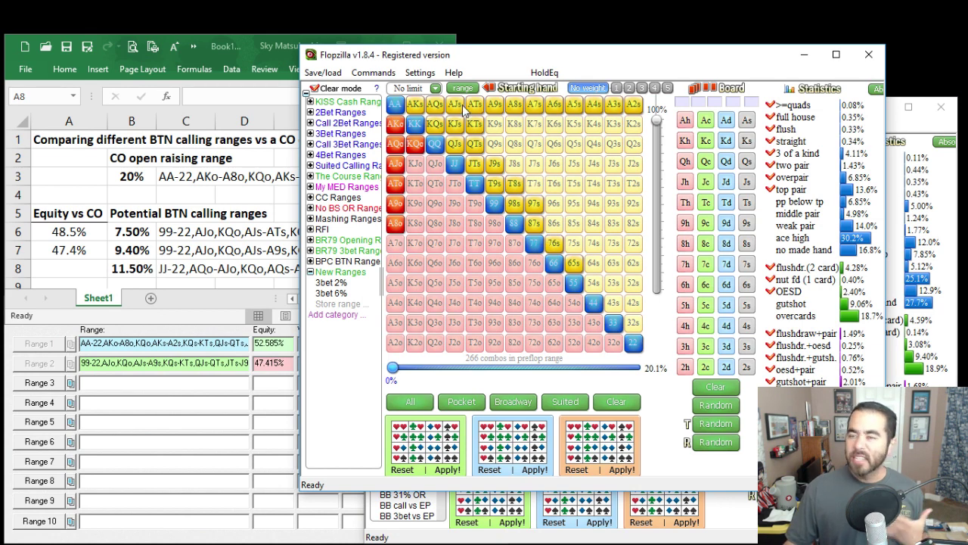
key("alt+Tab")
key("alt+Tab")
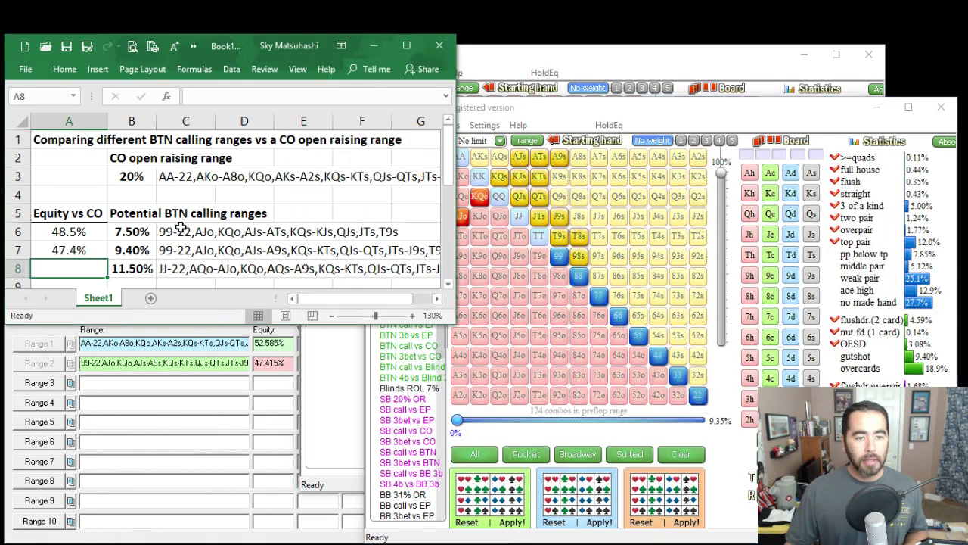
Import the 7.50% range from C6 into Flopzilla as Range 2 (100 combos, 48.511% equity).
left_click(182, 228)
key("ctrl+c")
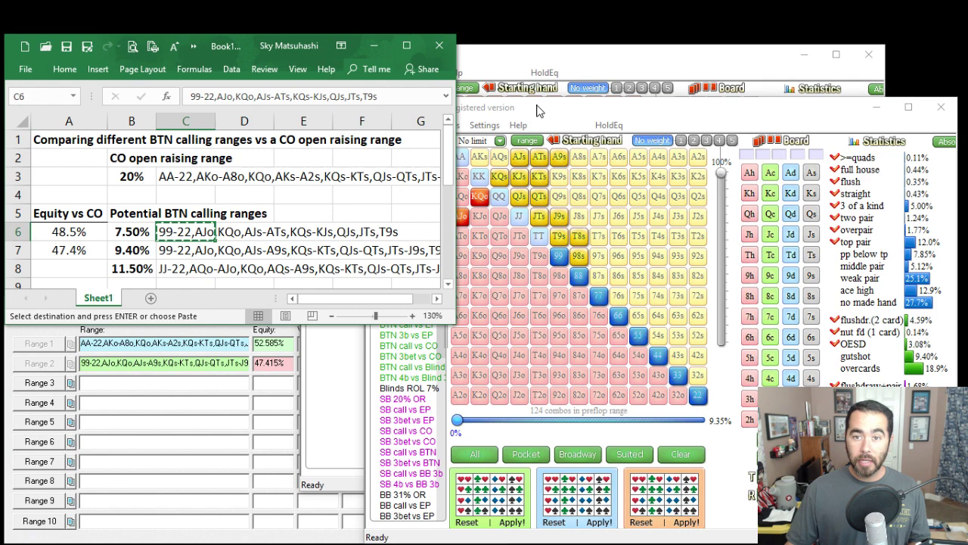
left_click(541, 112)
left_click(534, 142)
key("ctrl+v")
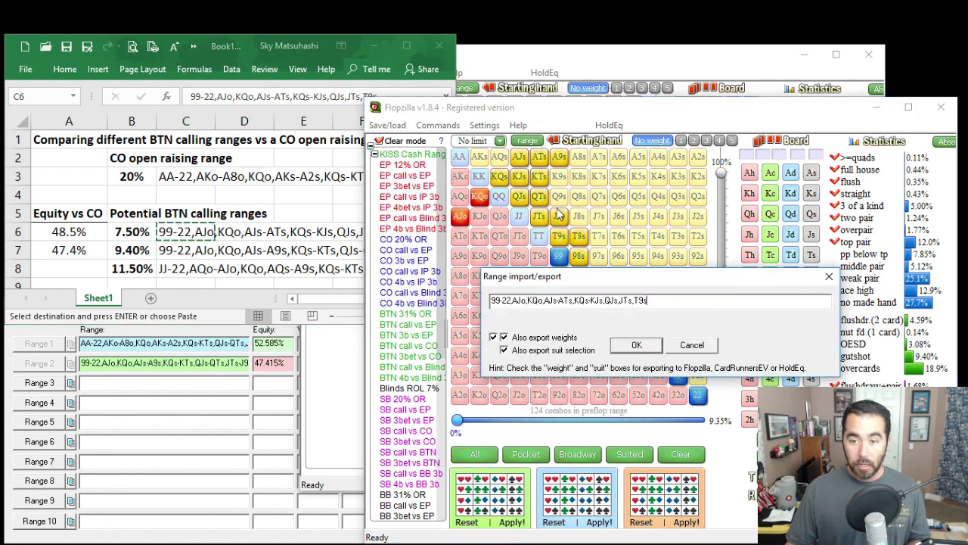
left_click(643, 348)
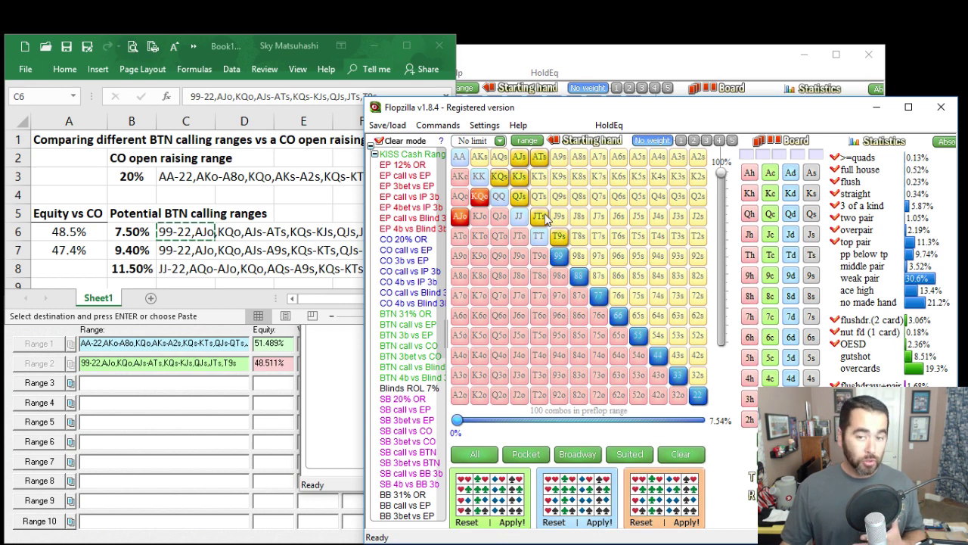
Import the 11.50% calling range from C8 into Flopzilla (152 combos).
left_click(144, 277)
left_click(194, 269)
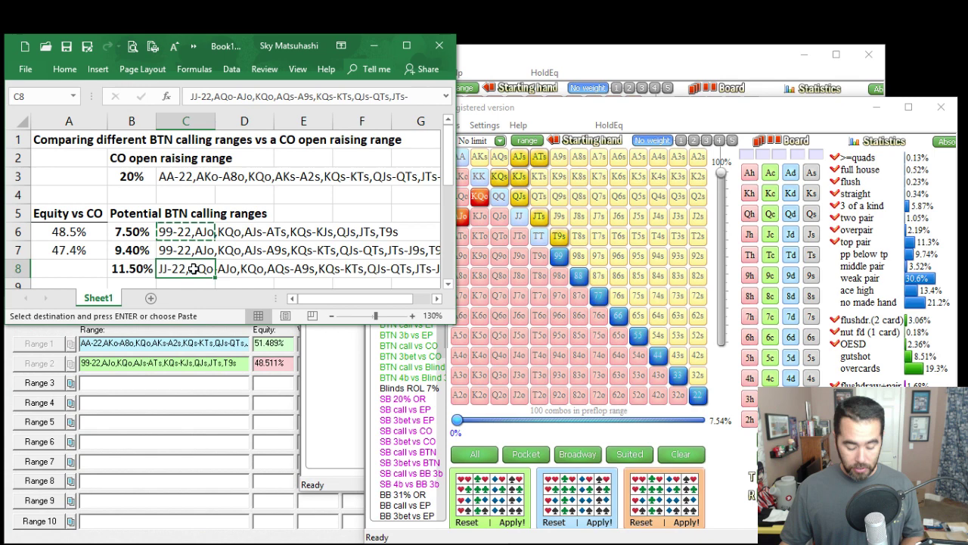
left_click(536, 115)
left_click(528, 141)
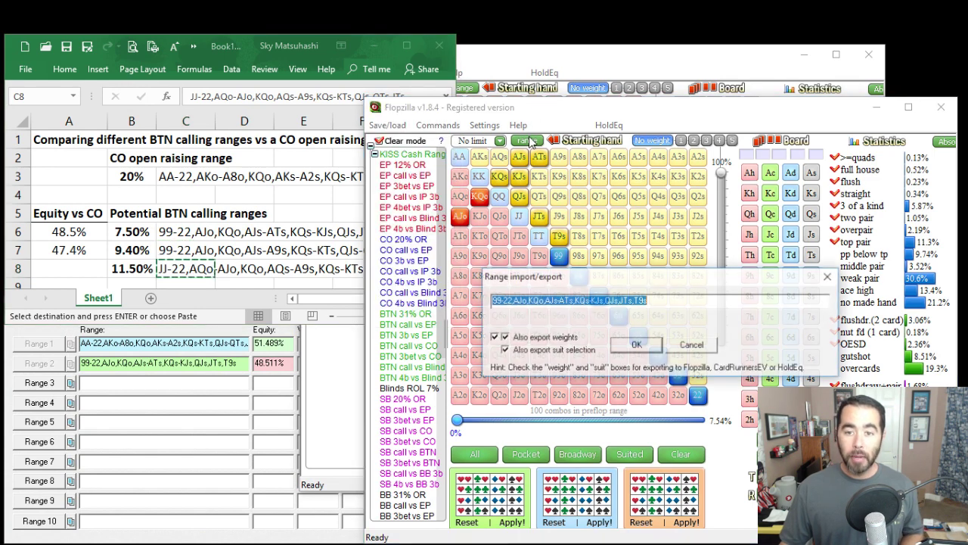
key("ctrl+v")
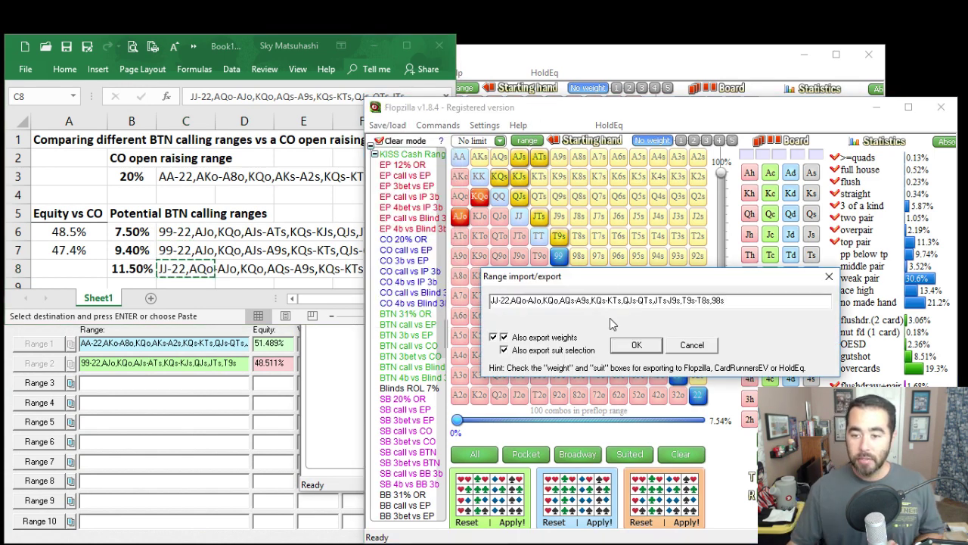
left_click(637, 345)
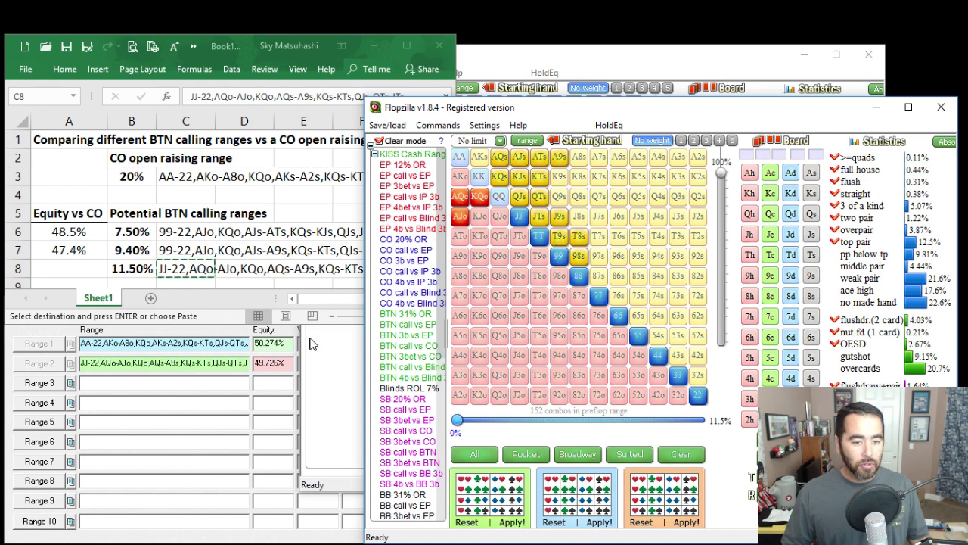
Record 49.7% equity for the 11.50% range in A8.
left_click(97, 266)
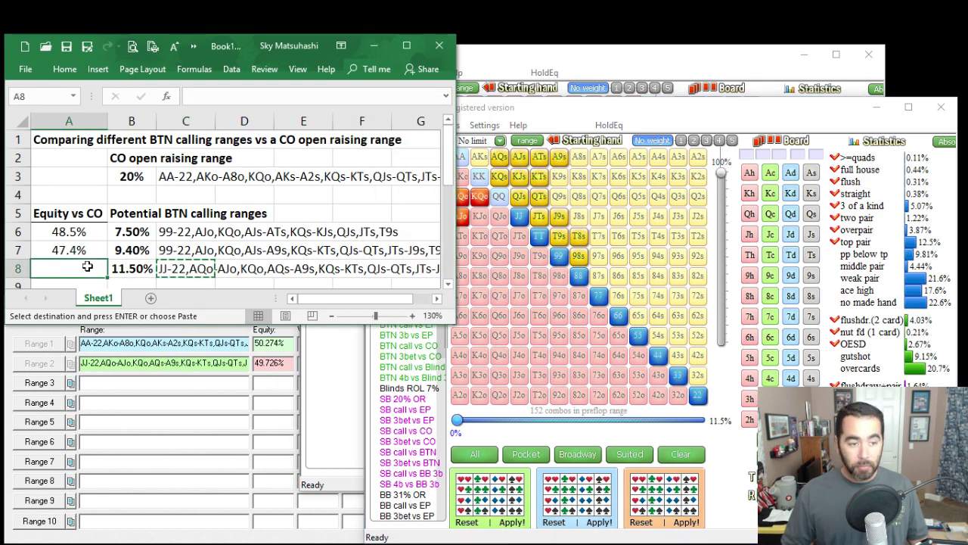
type("49.7%")
key("Return")
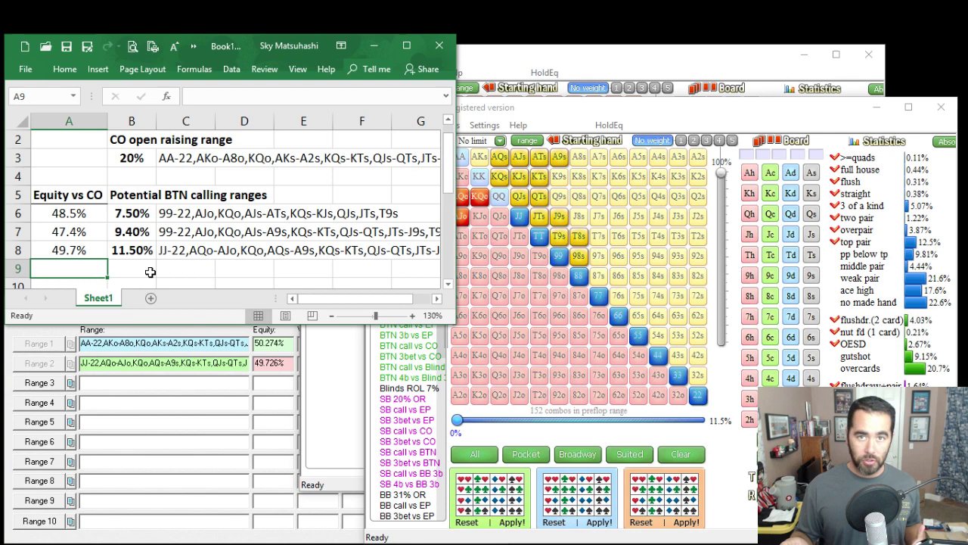
Review range sizes B6–B8 and equities A6–A8 (48.5%, 47.4%, 49.7%), then return to Flopzilla.
left_click(130, 212)
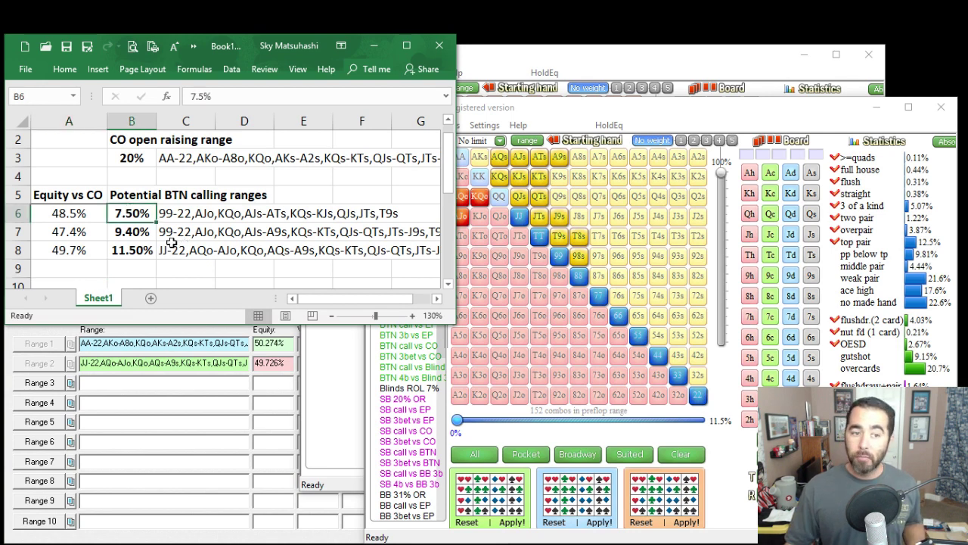
left_click(140, 233)
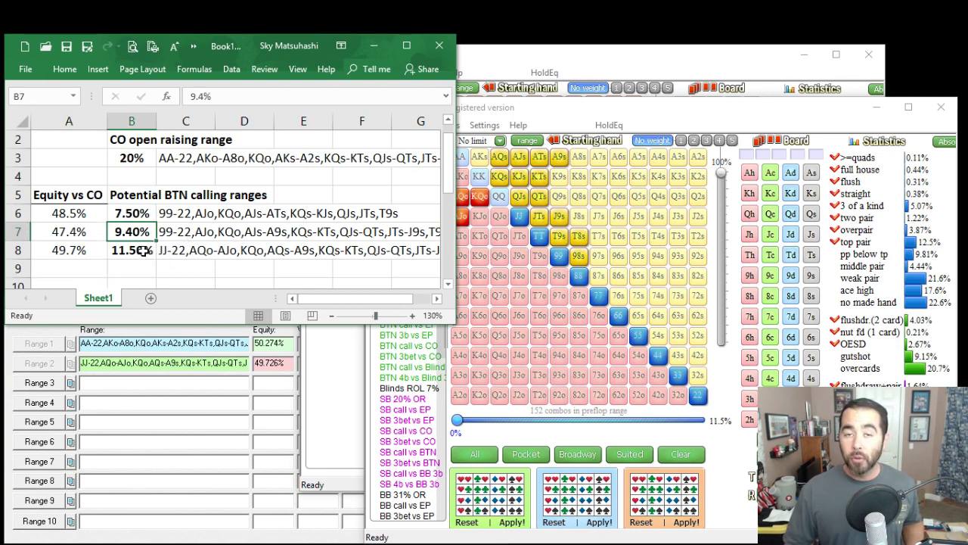
left_click(144, 251)
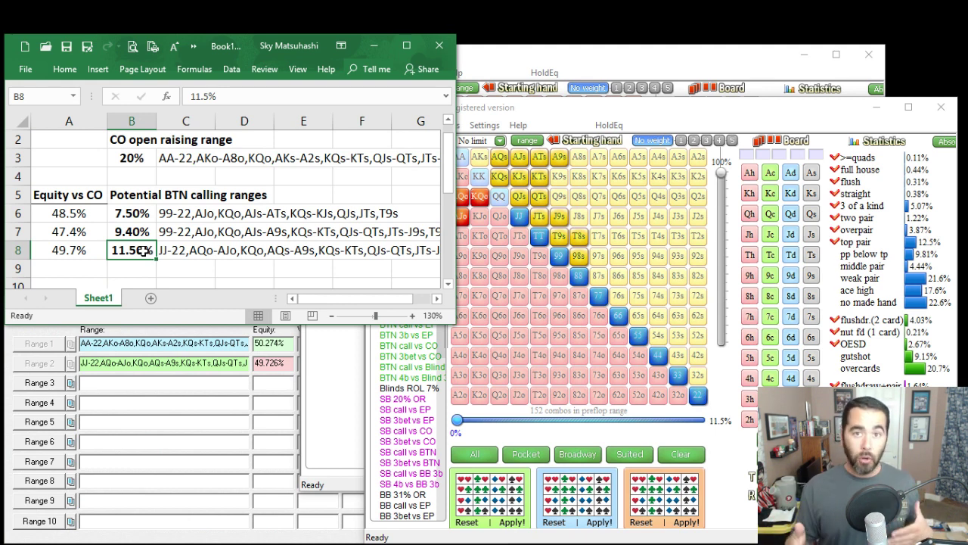
left_click_drag(59, 212, 56, 248)
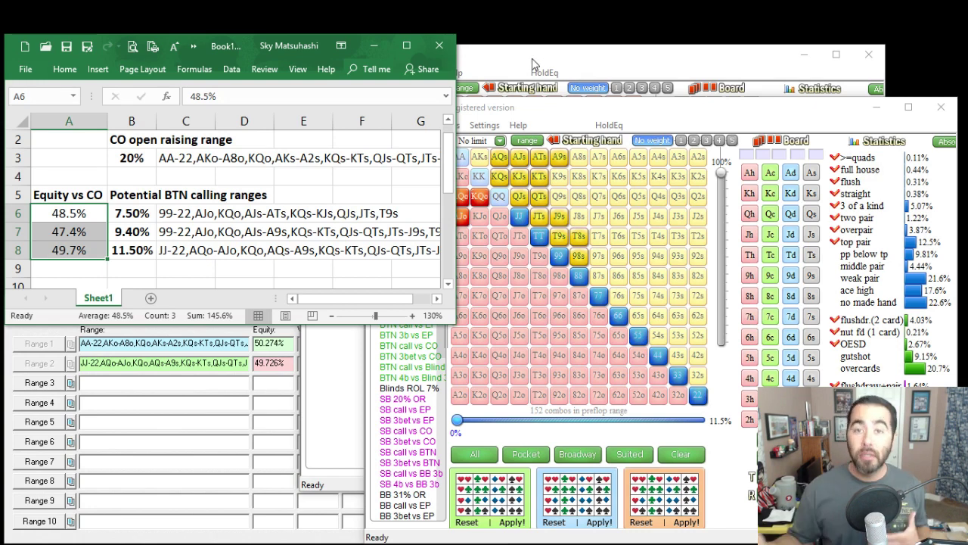
left_click(571, 127)
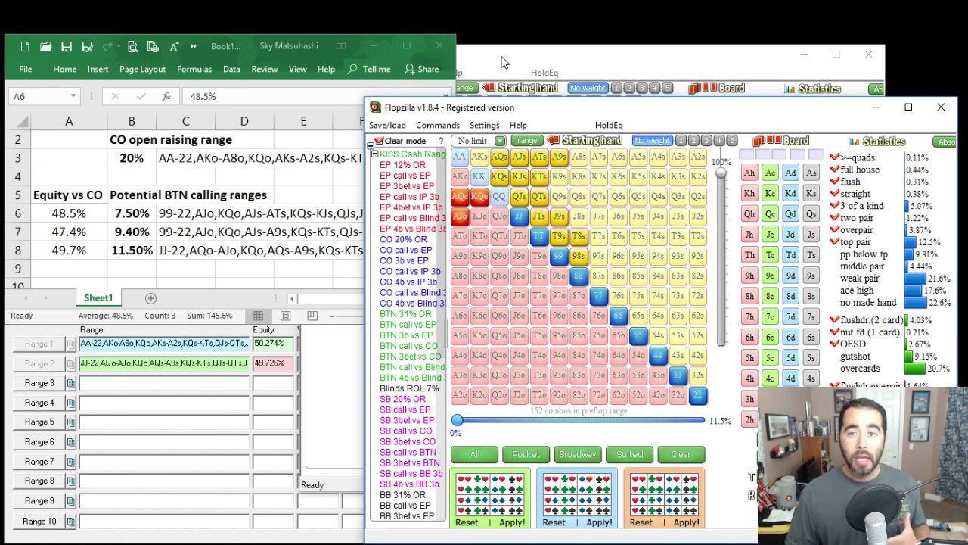
Remove AQo, AQs, JJ and TT from the 9.40% range, after briefly restoring them.
left_click(460, 197)
left_click(498, 157)
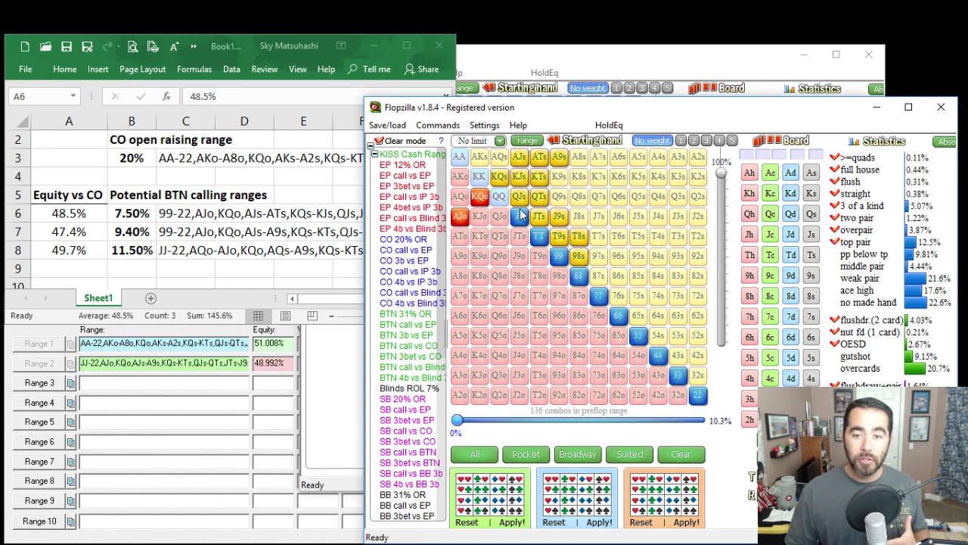
left_click(519, 217)
left_click(538, 237)
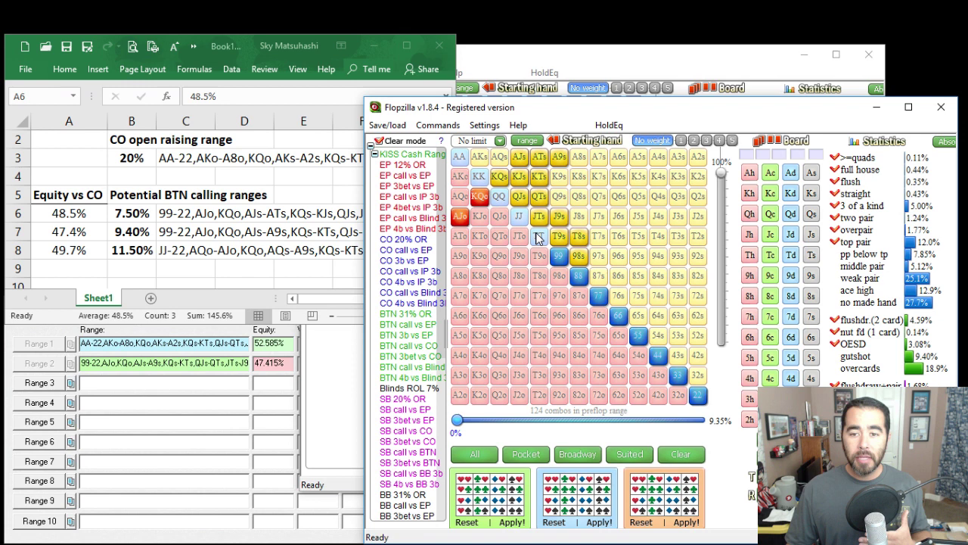
left_click(538, 236)
left_click(519, 216)
left_click(459, 197)
left_click(499, 156)
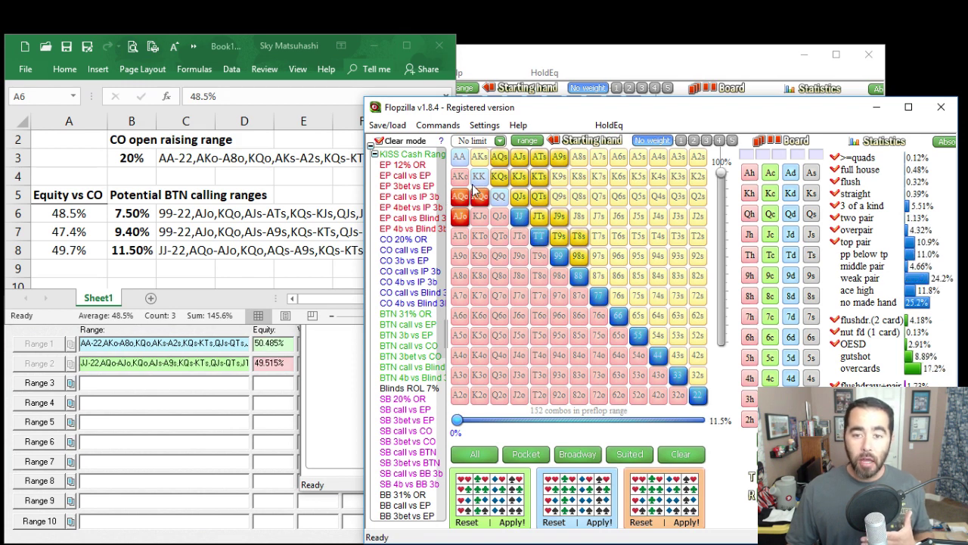
left_click(459, 197)
left_click(499, 157)
left_click(519, 216)
left_click(537, 236)
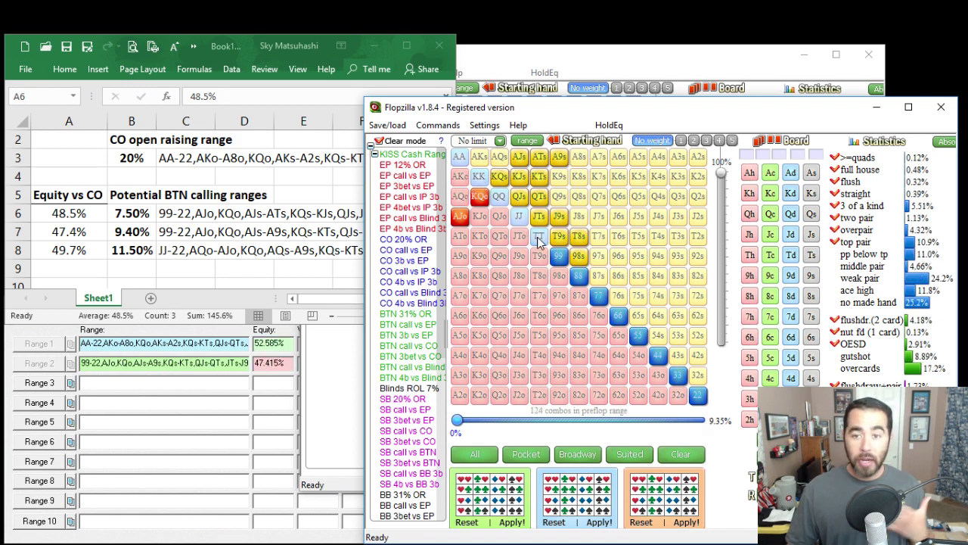
Also drop AJs and KQs, trimming the range to 116 combos (8.75%, 47.197% equity).
left_click(519, 160)
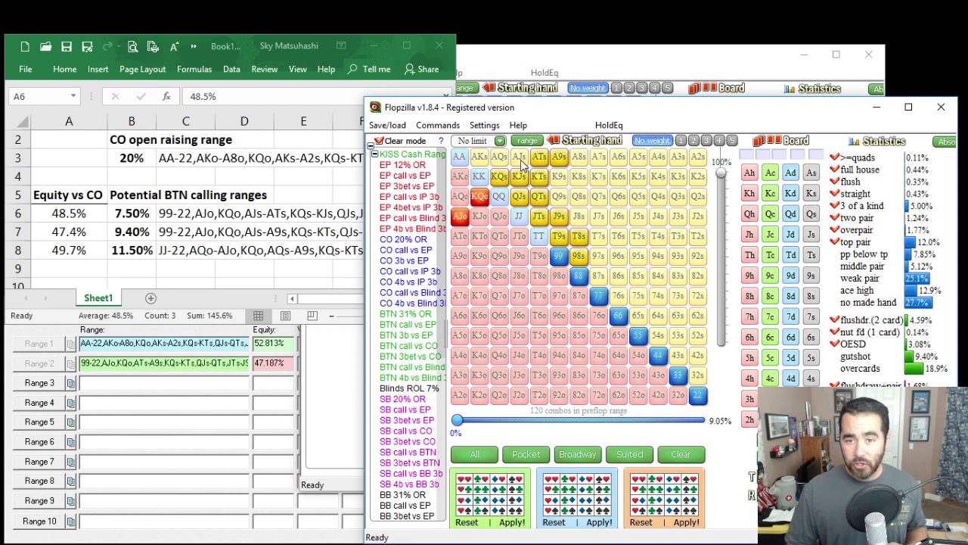
left_click(501, 181)
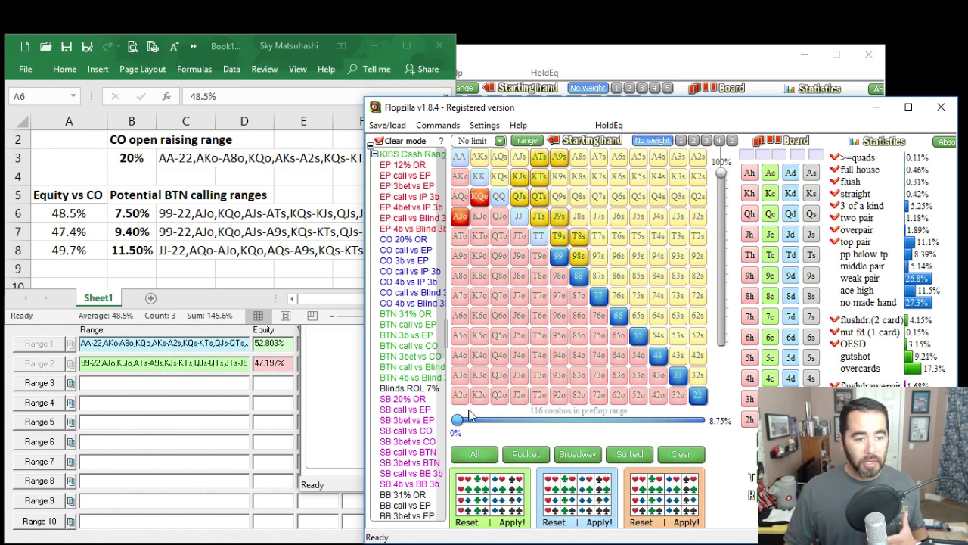
left_click(121, 273)
Enter 8.80% as the custom range size in B9.
left_click(144, 270)
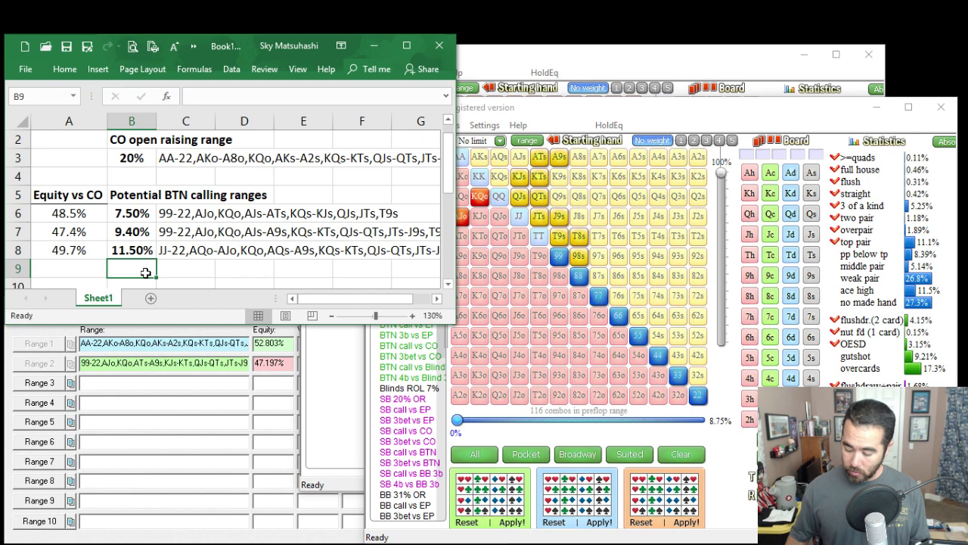
type("8.8")
key("Tab")
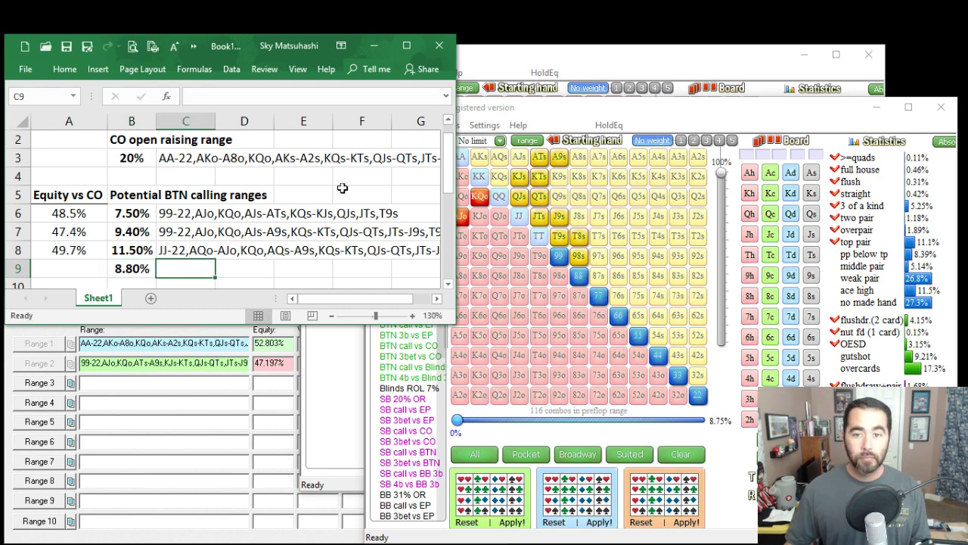
Copy the custom range text from Flopzilla's import/export box into C9.
left_click(513, 114)
left_click(527, 140)
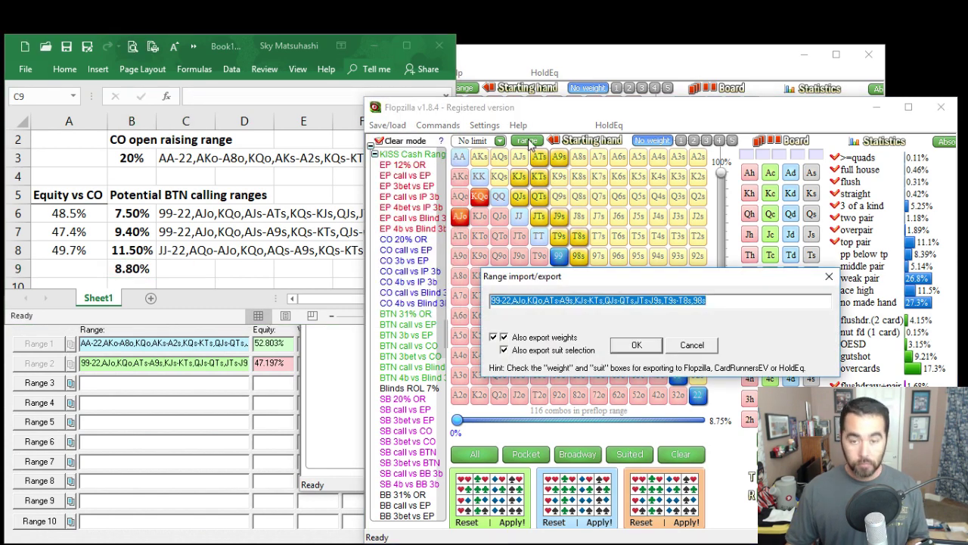
key("ctrl+c")
left_click(202, 271)
key("ctrl+v")
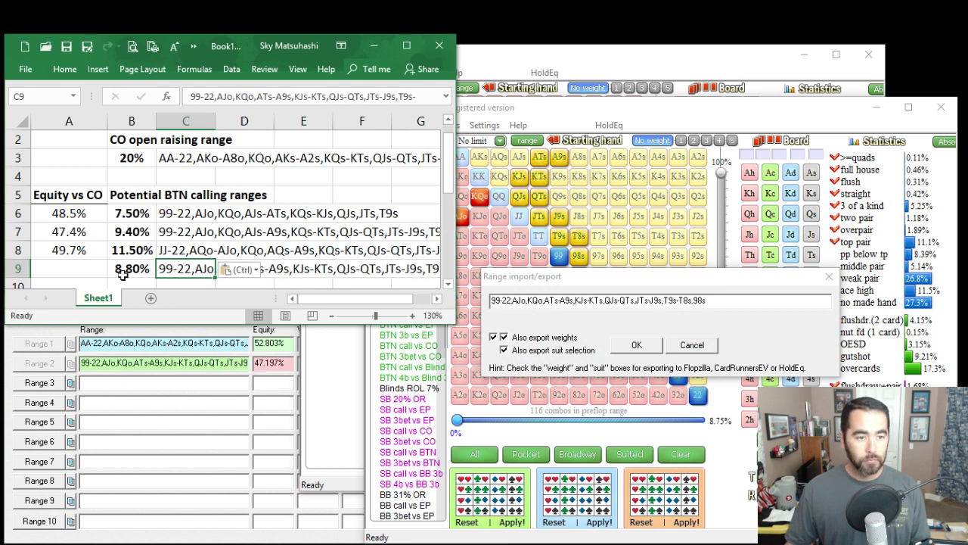
left_click(88, 255)
Enter 47.2% as the custom range's equity in A9.
left_click(88, 269)
type("4")
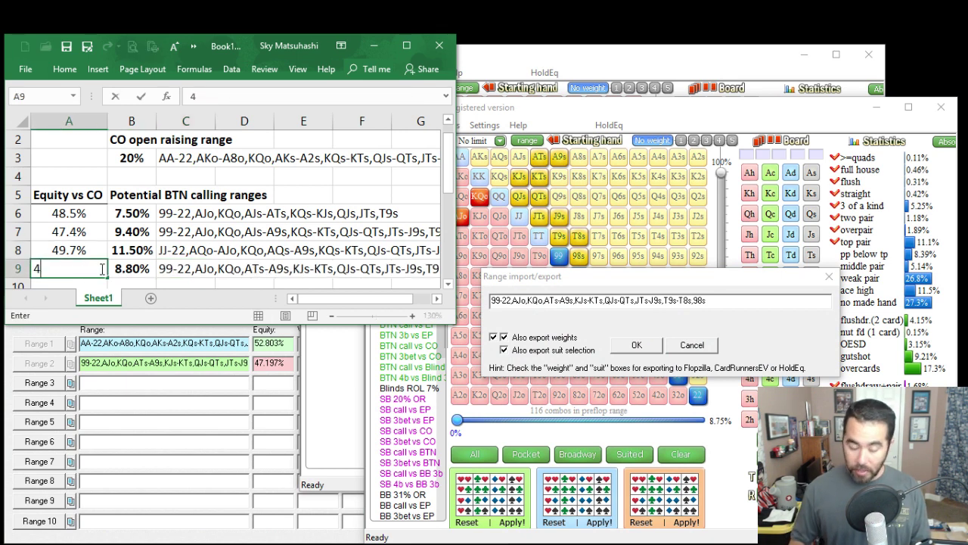
type("7.2")
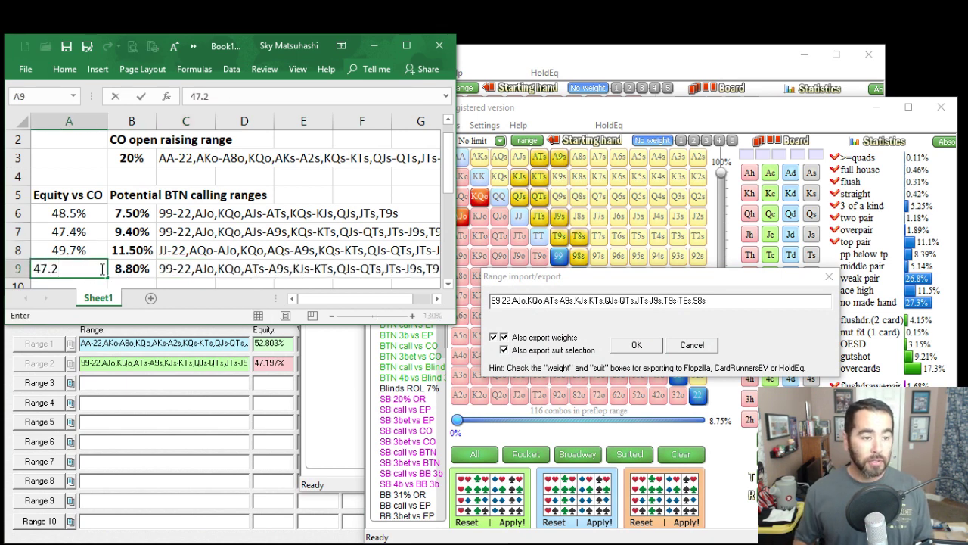
key("Return")
key("Up")
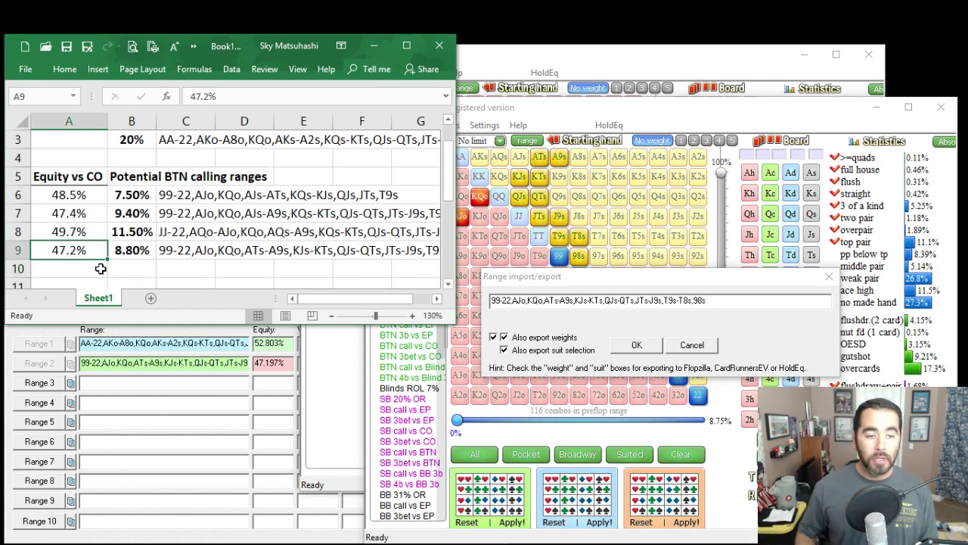
scroll(106, 284, "up", 1)
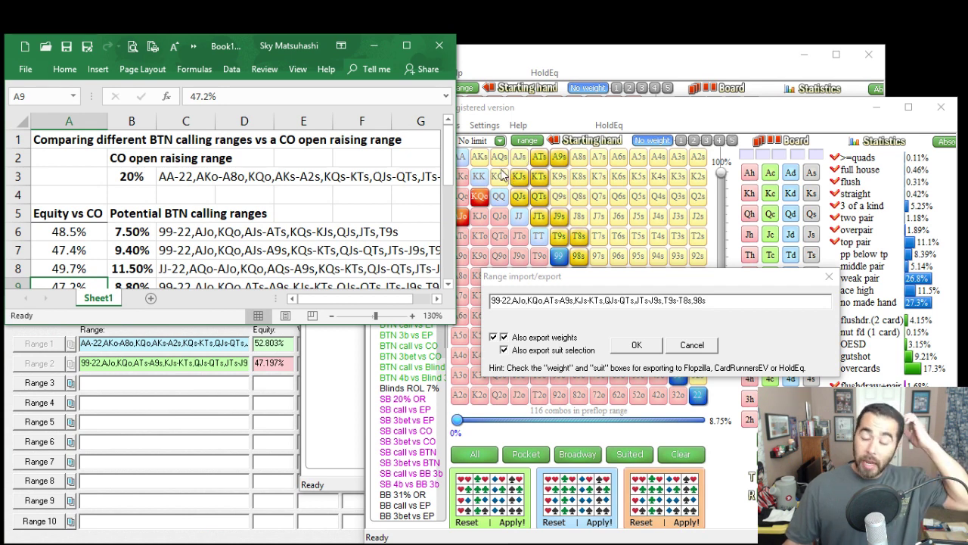
Import the 8.80% calling range from C9 into Flopzilla.
scroll(193, 242, "down", 1)
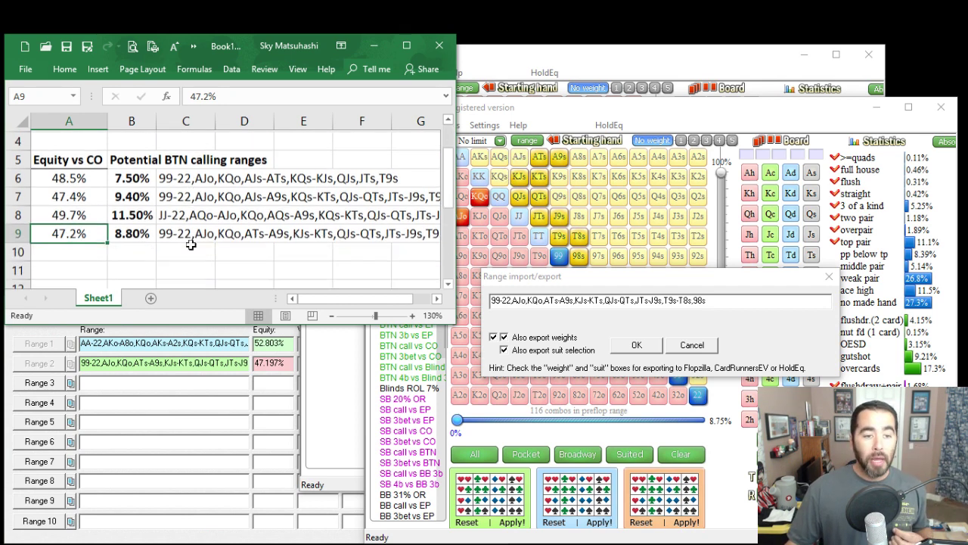
left_click(203, 234)
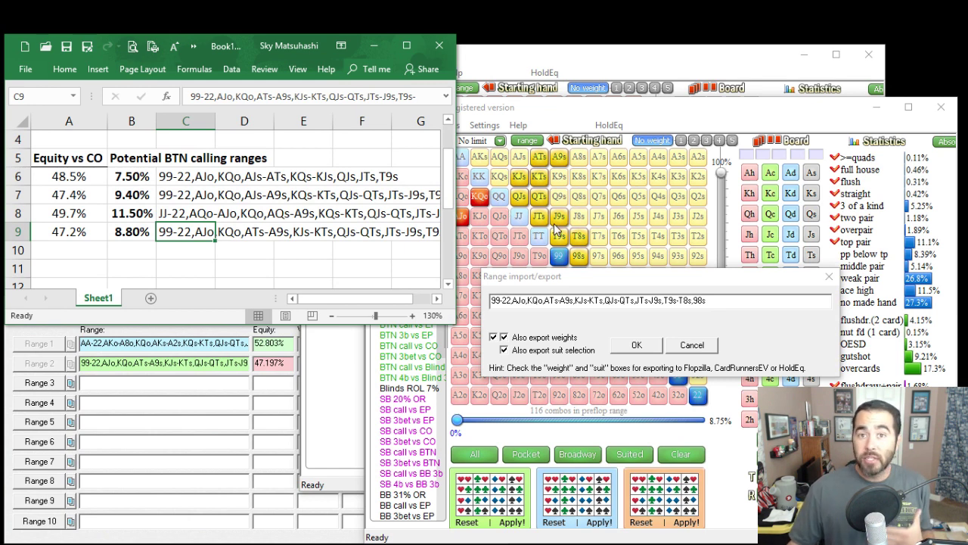
left_click(79, 231)
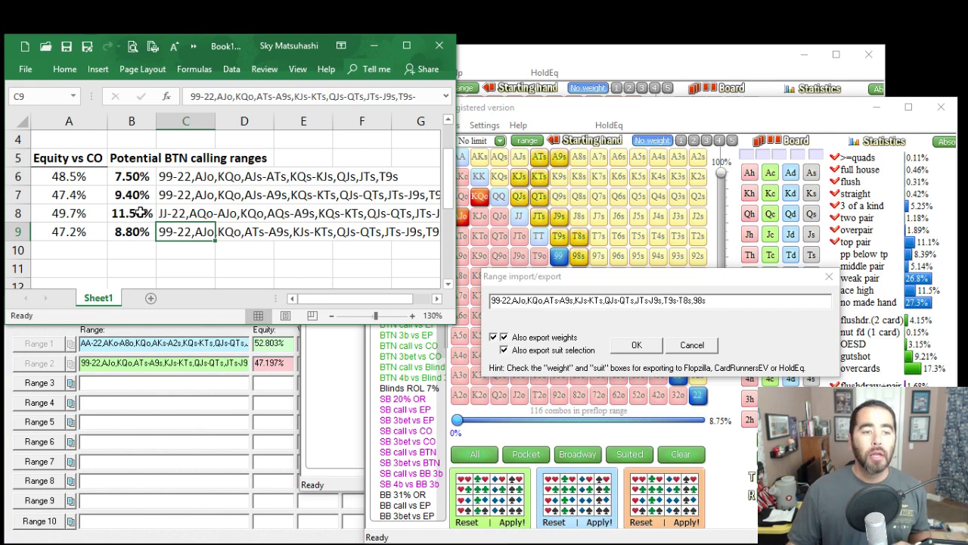
scroll(79, 231, "up", 2)
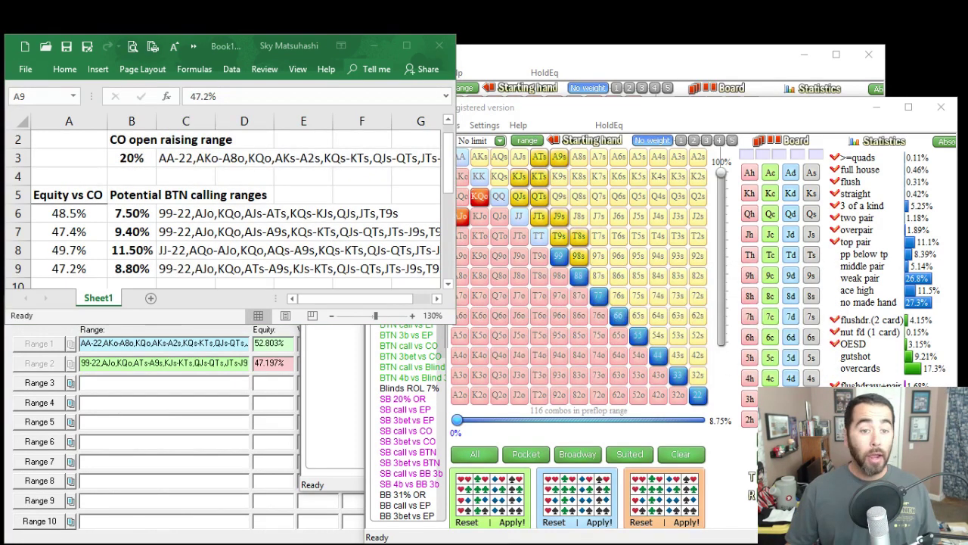
Compare the 11.50%, 9.40% and 7.50% rows' equities (49.7%, 47.4%, 48.5%) and sizes.
left_click(79, 263)
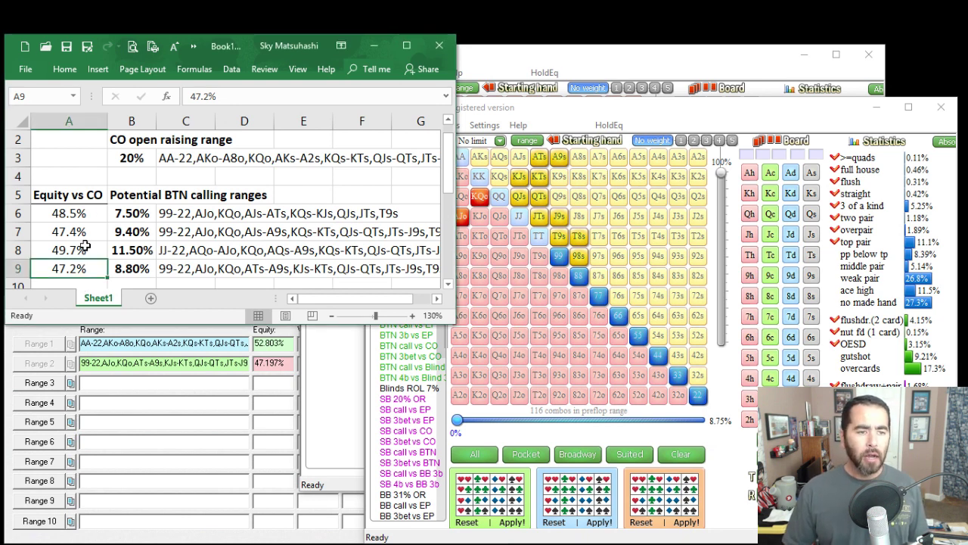
left_click_drag(85, 246, 127, 251)
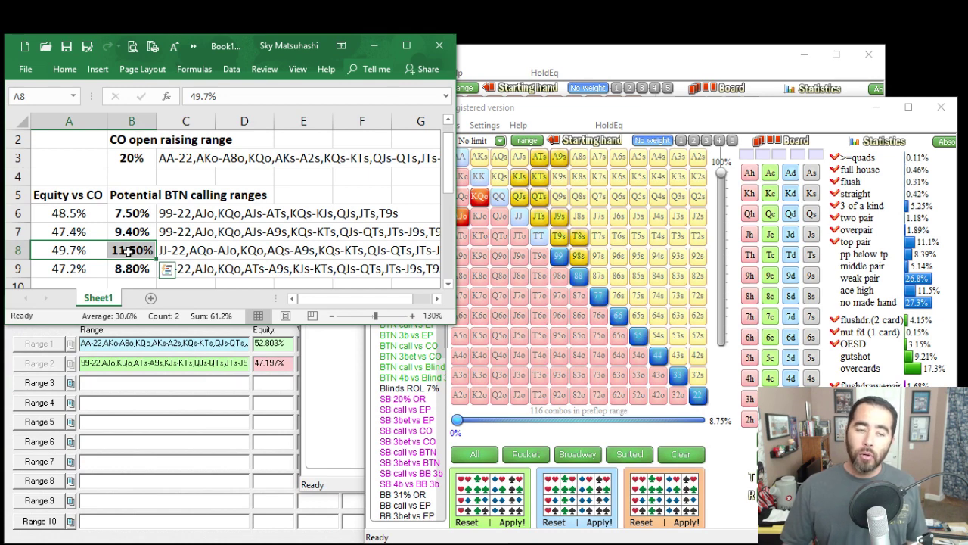
left_click(101, 232)
key("Right")
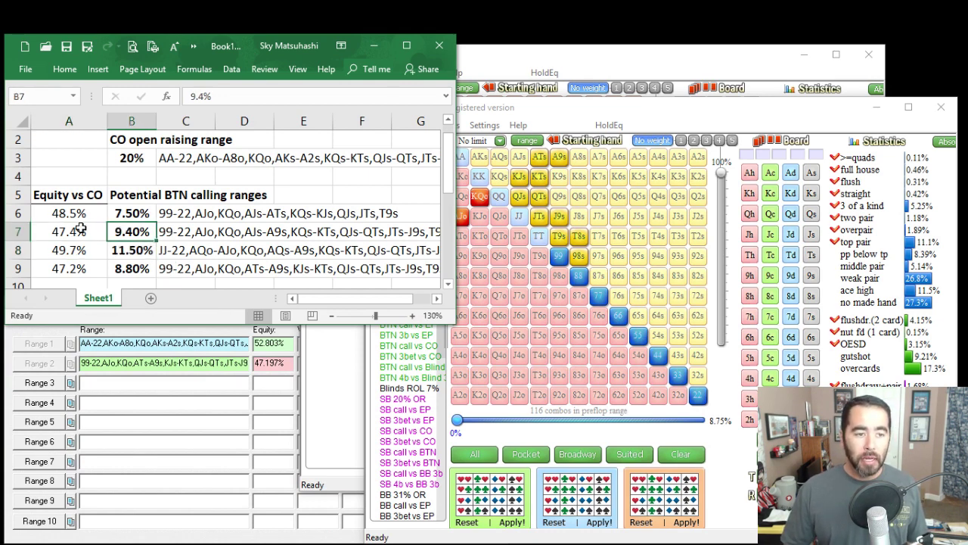
left_click(80, 228)
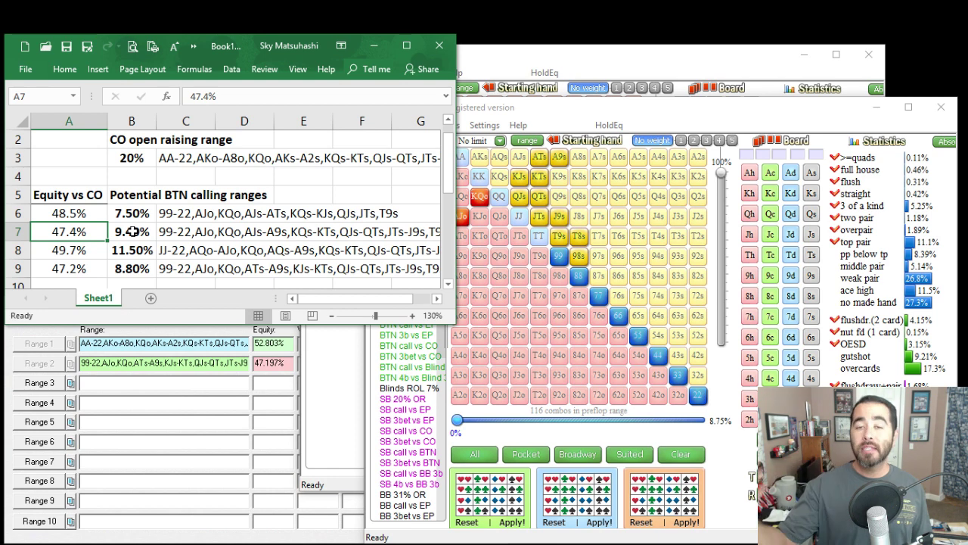
left_click(79, 212)
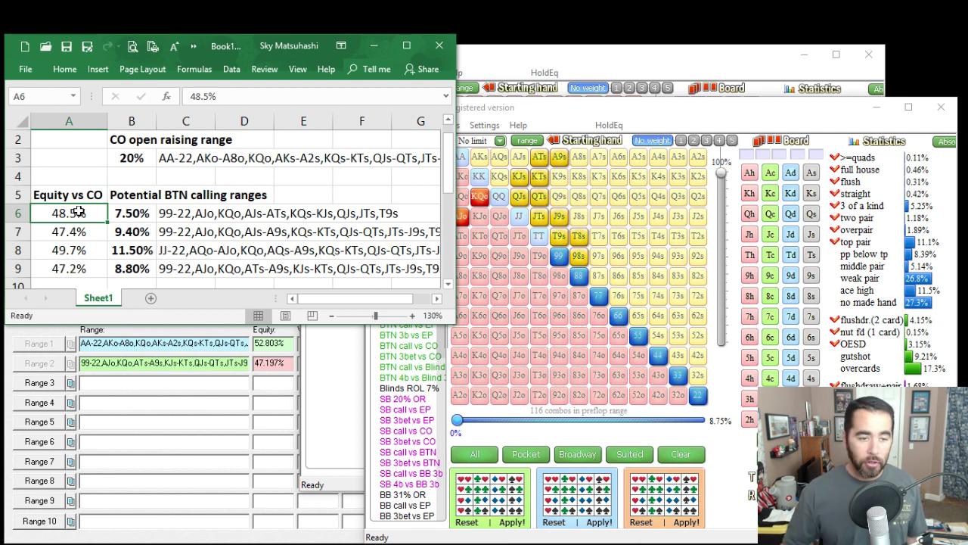
left_click(83, 228)
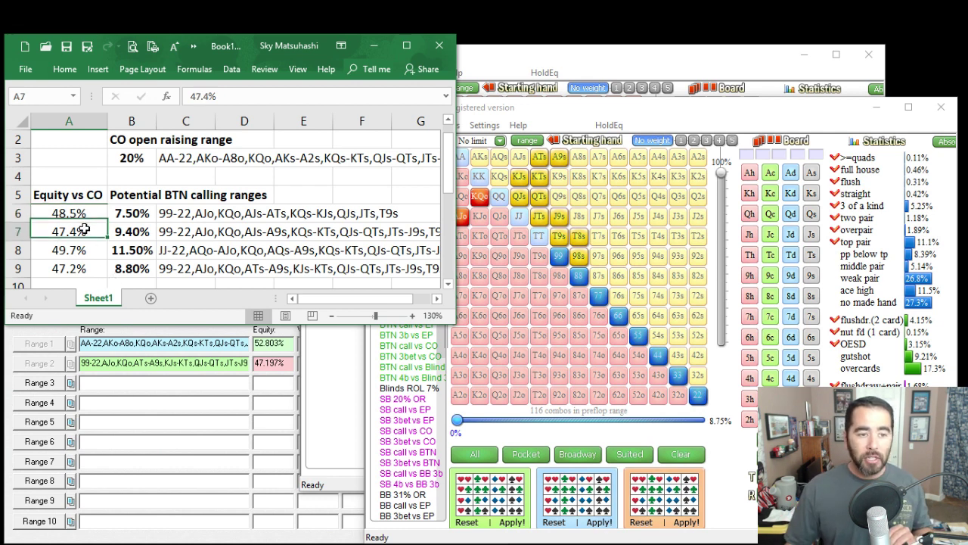
left_click(126, 226)
left_click(87, 230)
left_click(111, 235)
Compare the 47.2%, 48.5% and 49.7% equities across rows 6, 8 and 9, then select row 6.
left_click(81, 271)
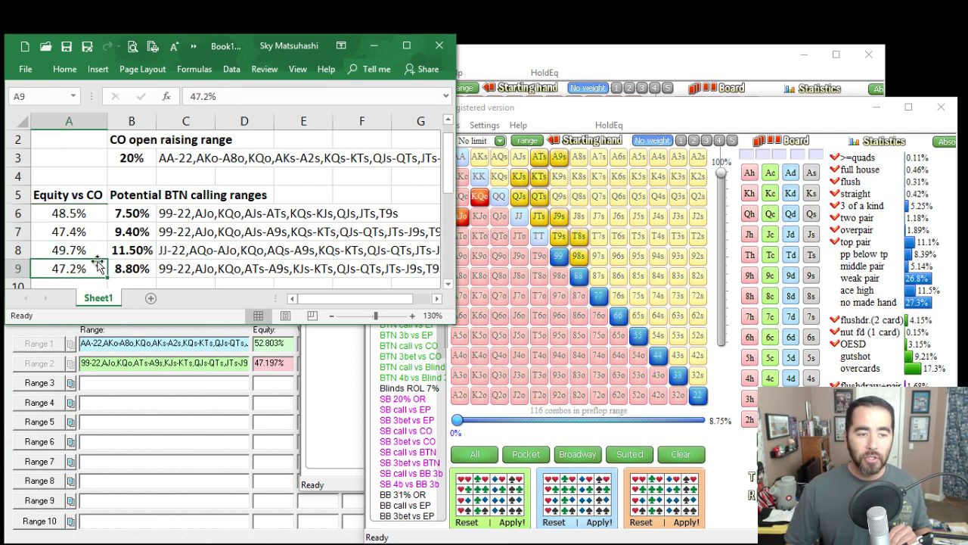
left_click(94, 234)
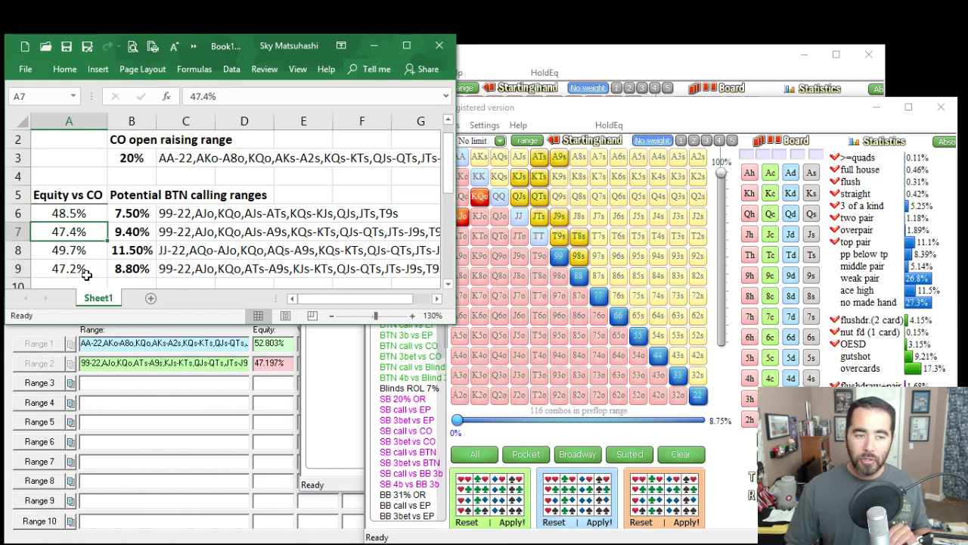
left_click(78, 213)
left_click(85, 246)
left_click(79, 214)
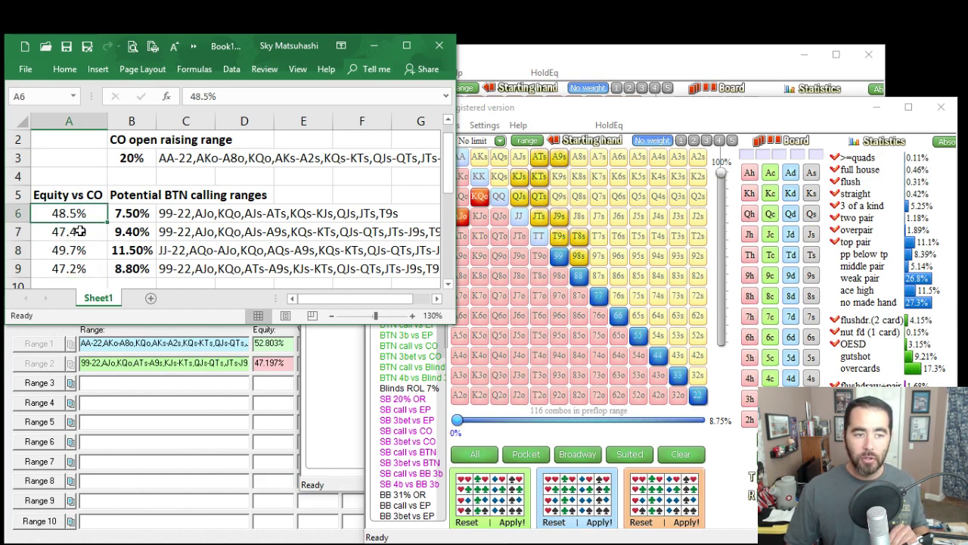
left_click(82, 250)
left_click_drag(90, 269, 127, 263)
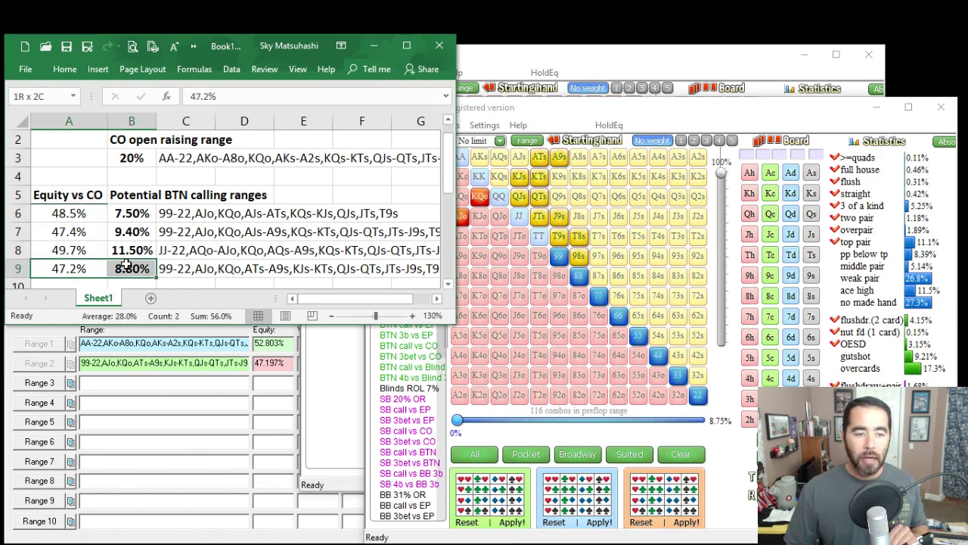
left_click(93, 215)
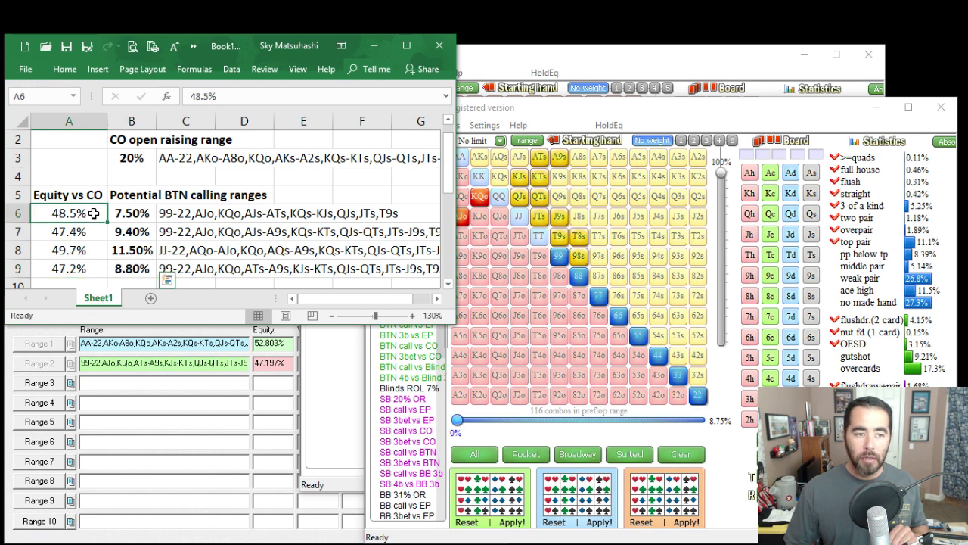
left_click(13, 214)
left_click(18, 249, "ctrl")
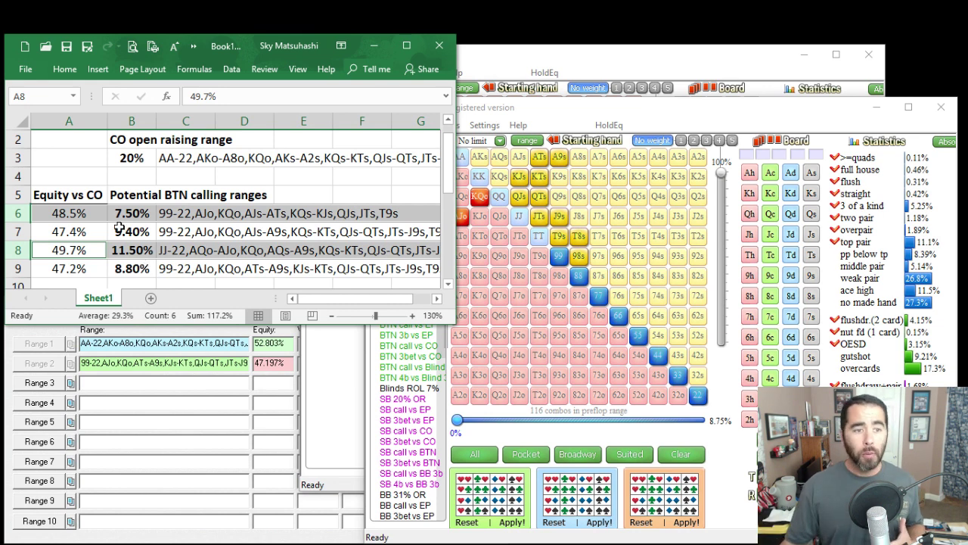
Select and compare row 6 and row 8's equity, size and range cells.
left_click(92, 251)
left_click_drag(92, 252, 214, 255)
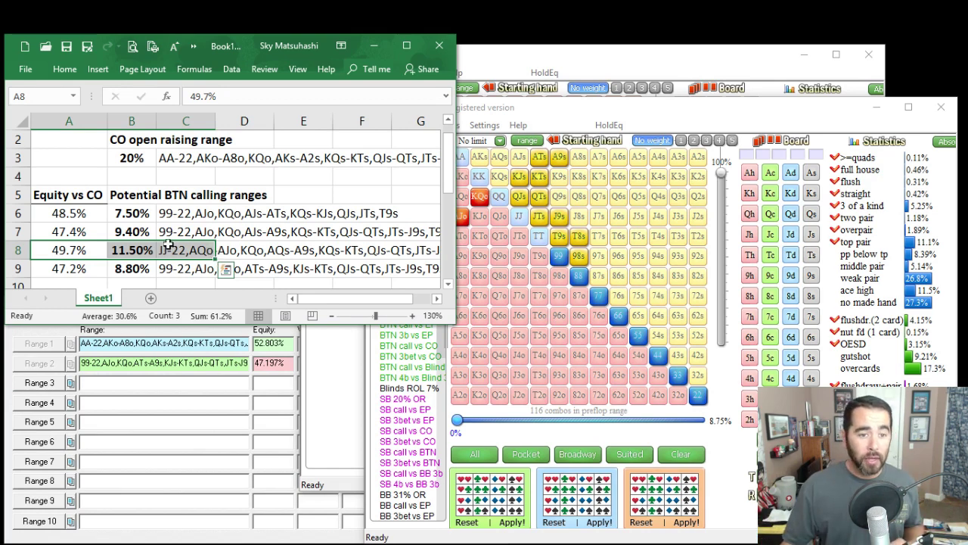
left_click_drag(92, 215, 129, 215)
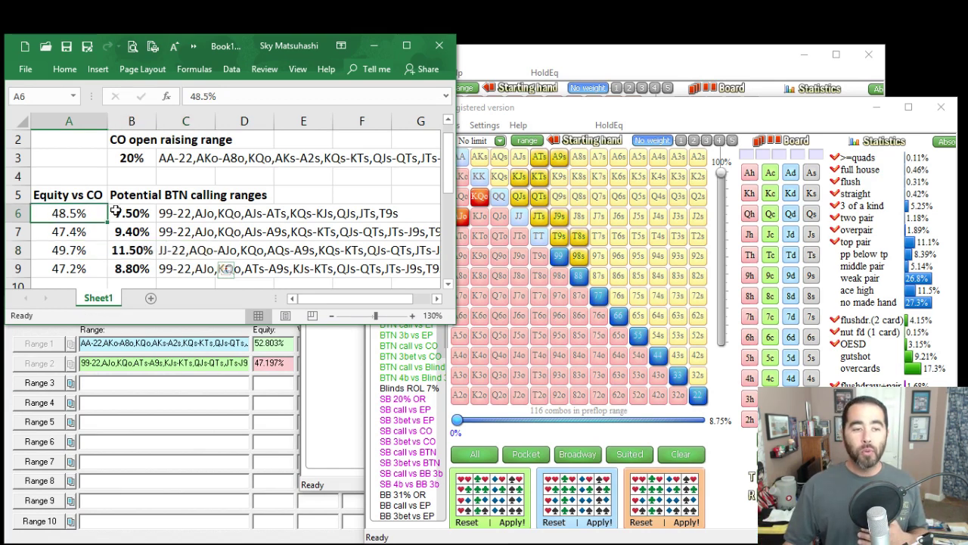
left_click_drag(83, 246, 128, 251)
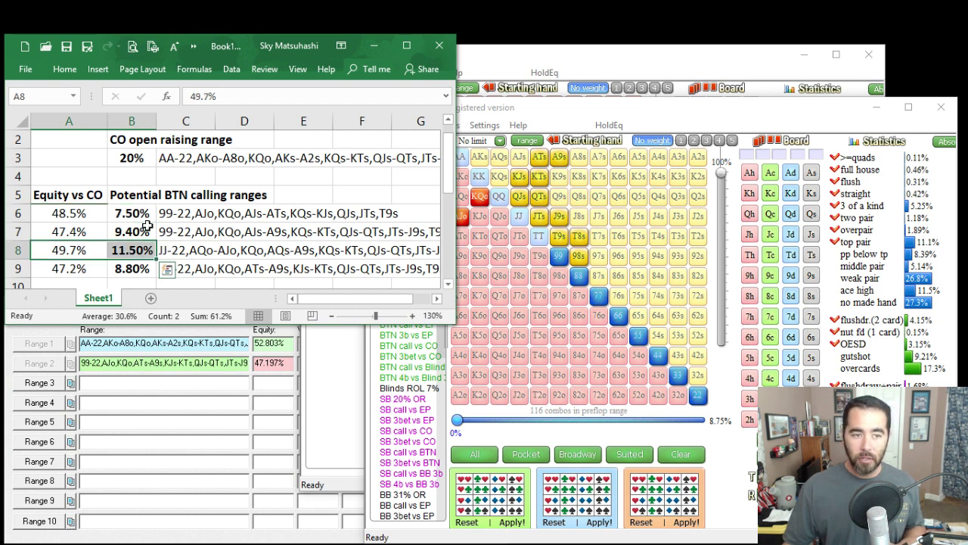
left_click_drag(92, 214, 172, 212)
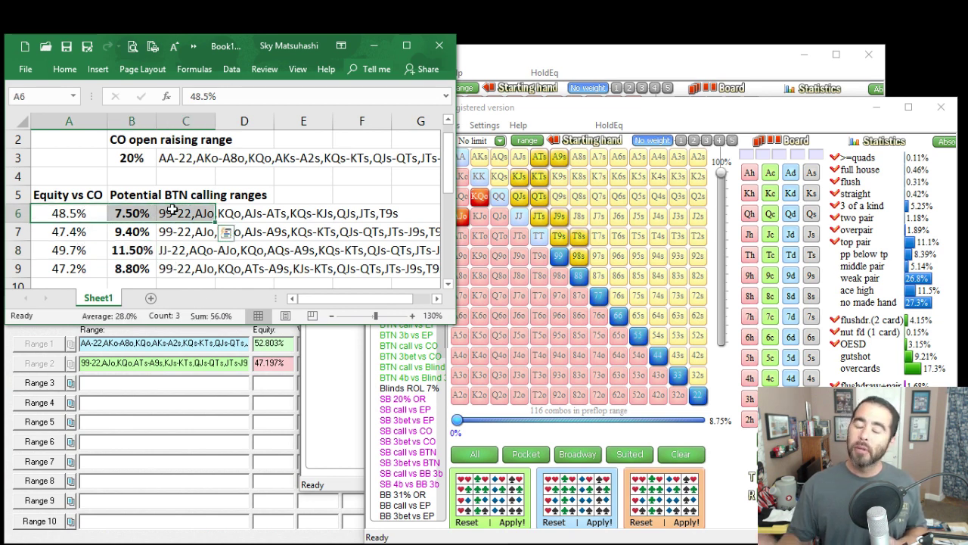
Copy the 7.50% range from C6 into Flopzilla's range import box.
left_click(195, 212)
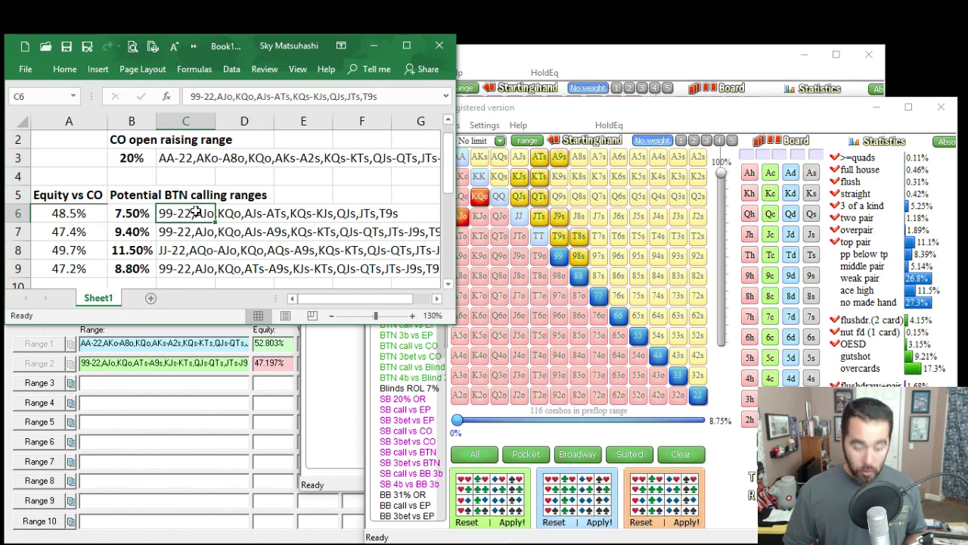
key("ctrl+c")
left_click(528, 141)
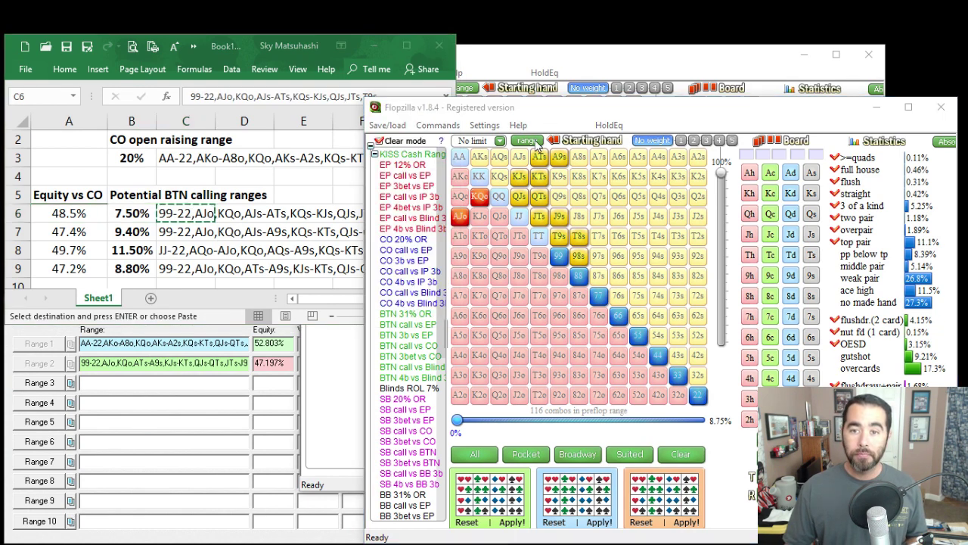
key("ctrl+v")
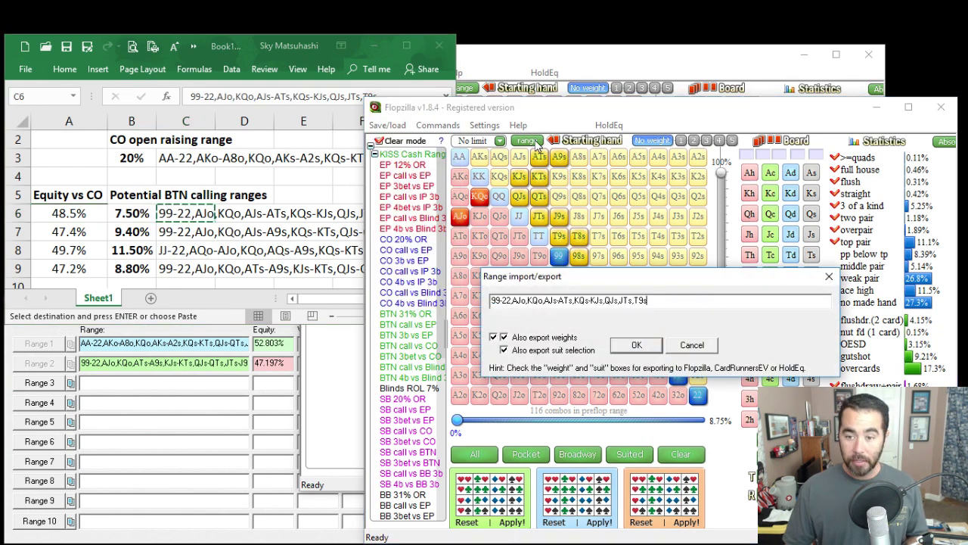
Import the 7.50% BTN range and swap KQs for KTs in it.
left_click(637, 345)
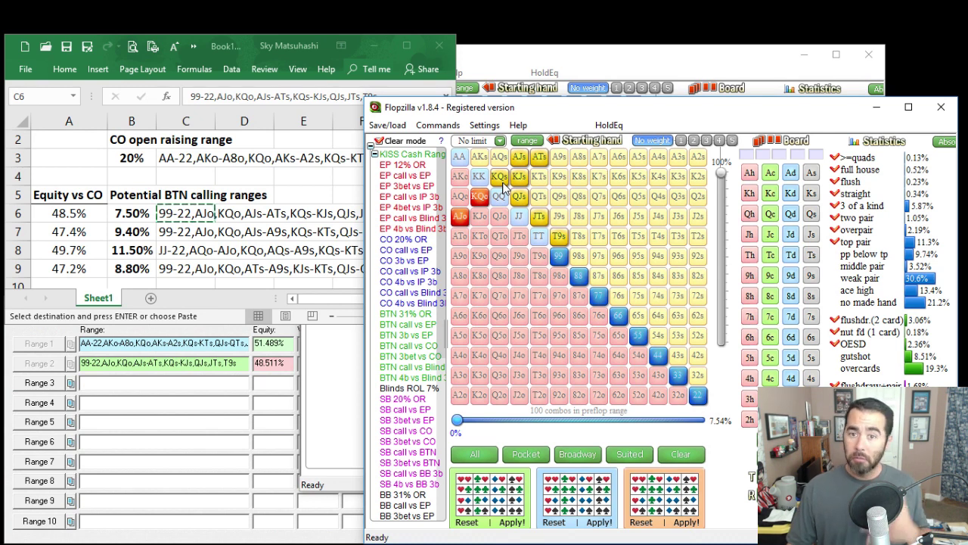
left_click(501, 179)
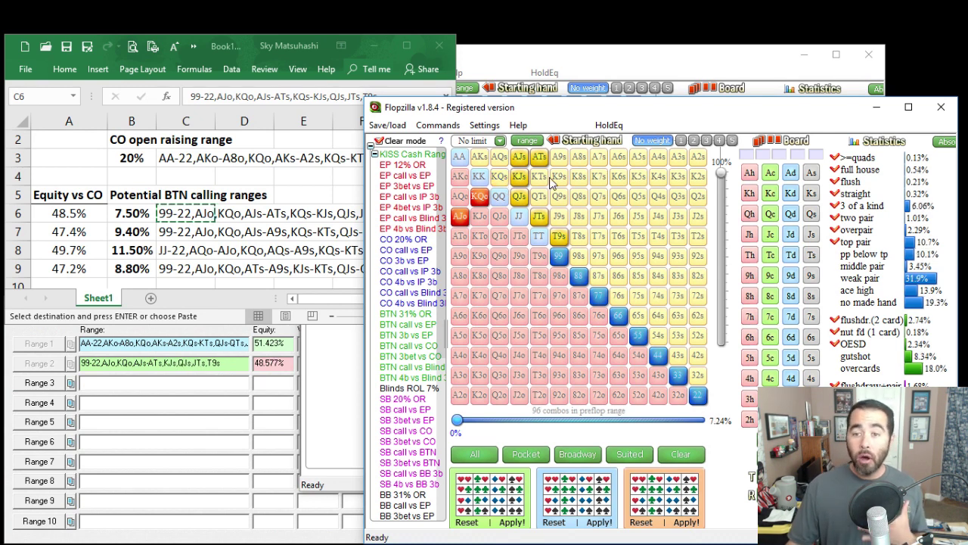
left_click(540, 177)
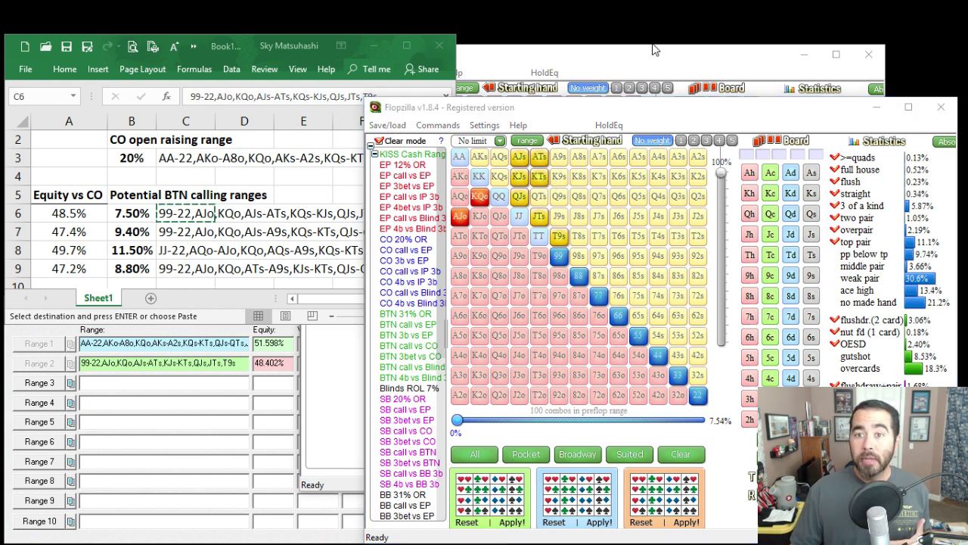
Add K9s through K2s to the CO opening range.
left_click(653, 74)
left_click_drag(495, 123, 645, 127)
left_click(908, 136)
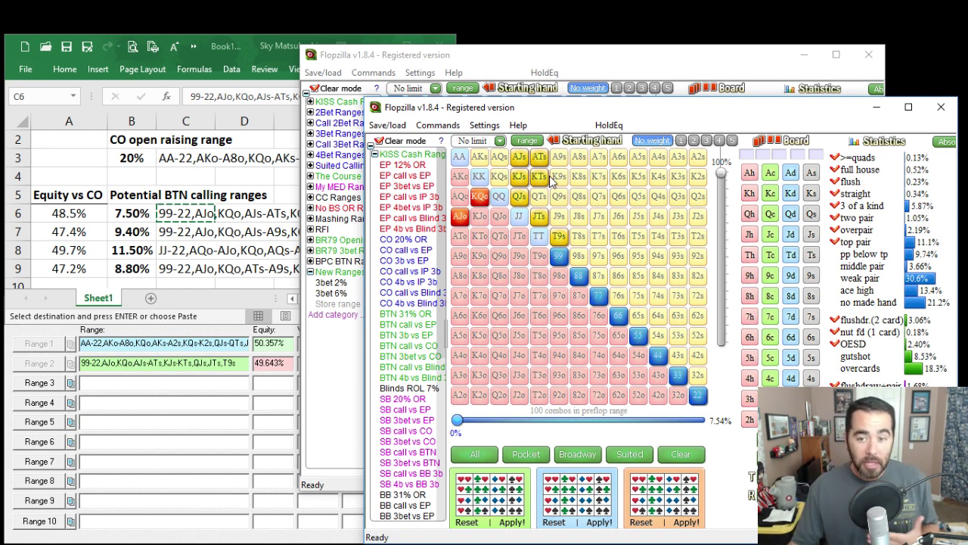
Add 98s and 87s to the BTN range, reaching 108 combos (8.14%) at 48.875% equity.
left_click(581, 254)
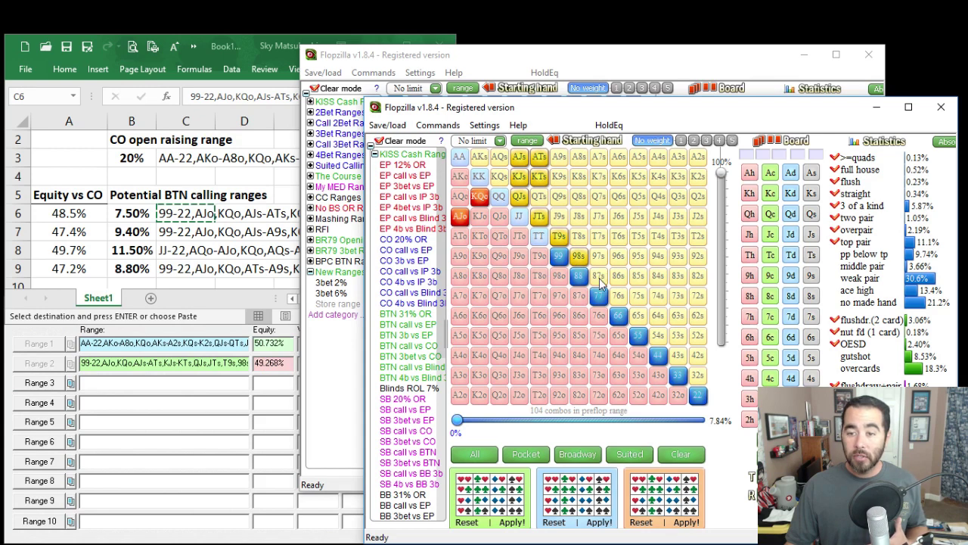
left_click(598, 277)
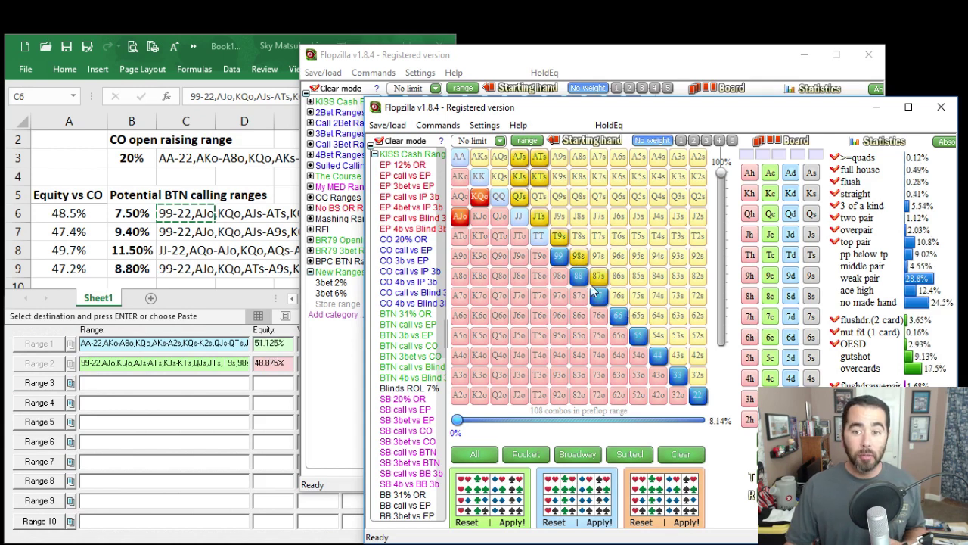